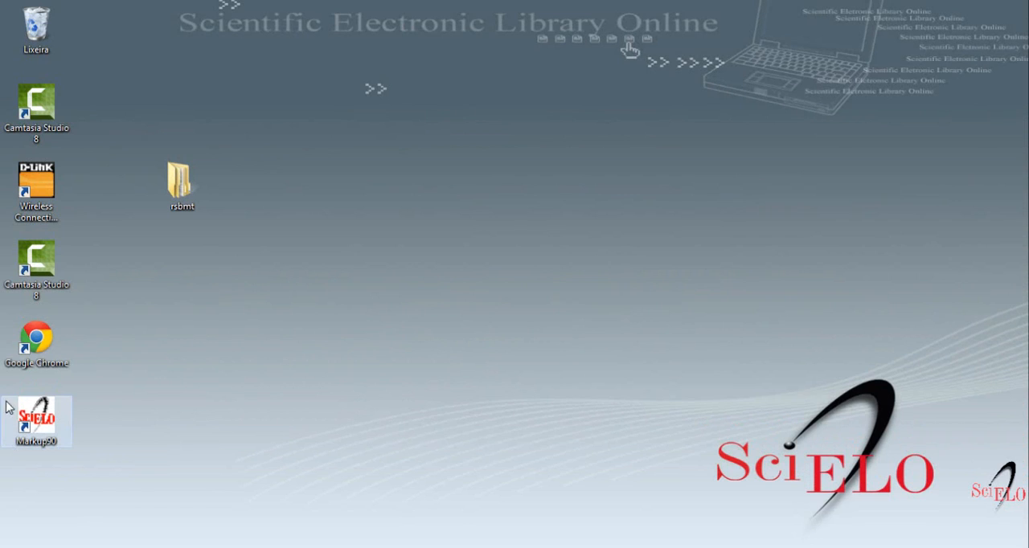
Step: Launch the Markup90 program, enable its macro content and open the recent document 12-Artigo from the scielo_markup folder
double_click(44, 417)
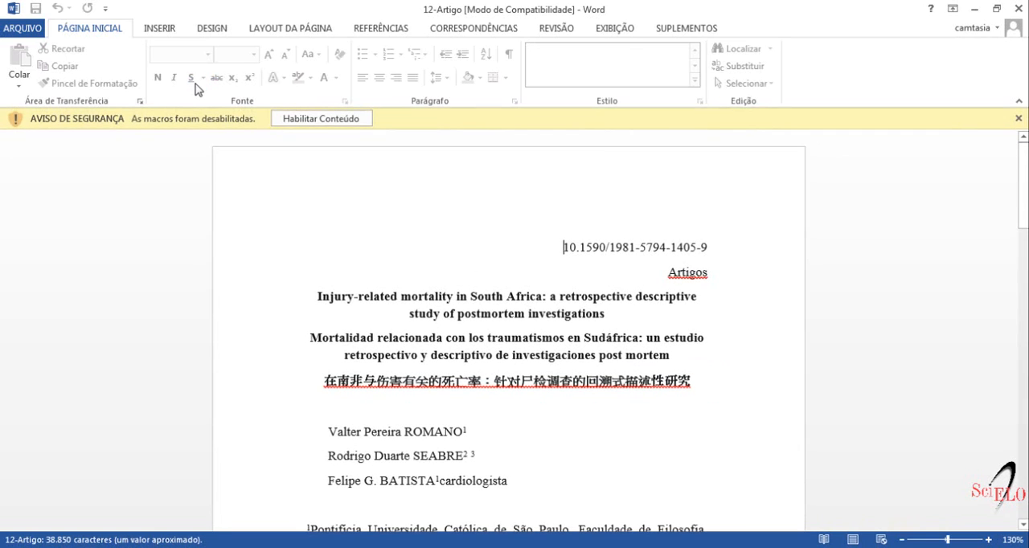
left_click(311, 121)
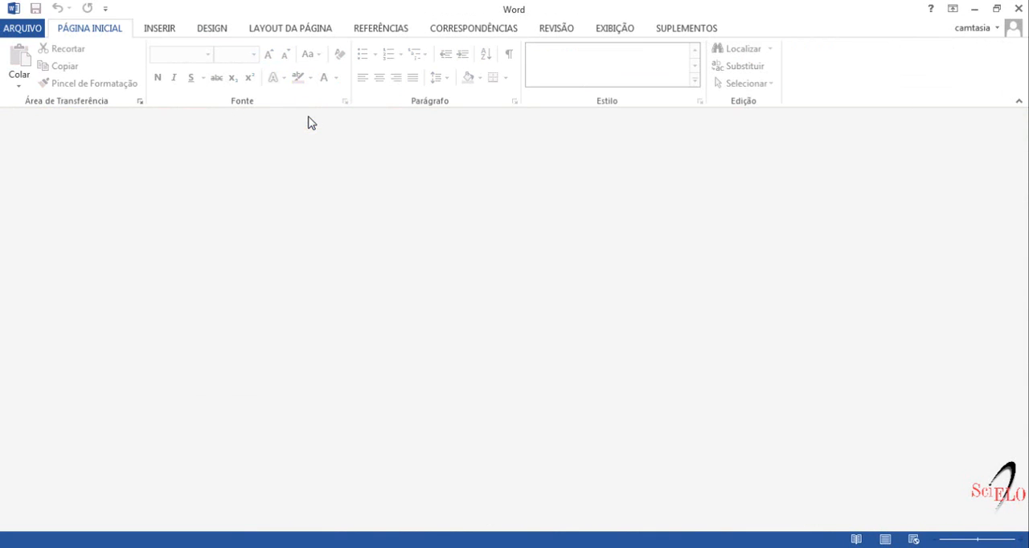
left_click(21, 30)
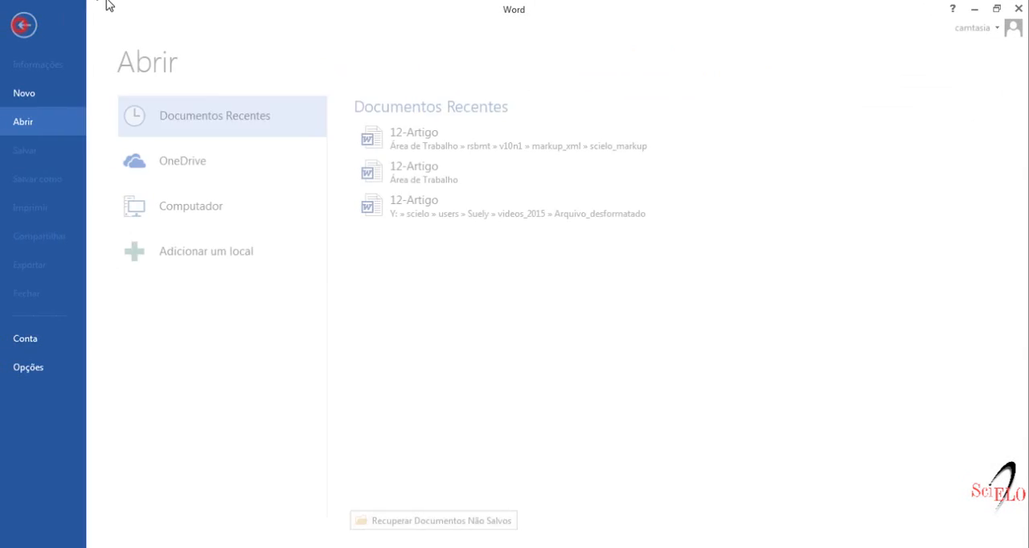
left_click(404, 134)
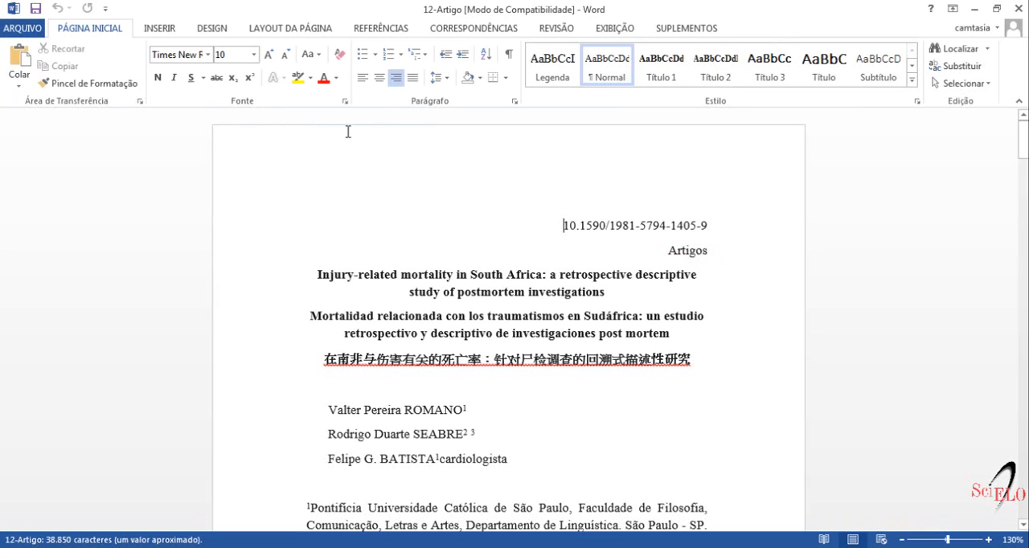
Step: Load the Markup DTD-SciELO tagging tools and start the doc tag on the whole document text
left_click(674, 32)
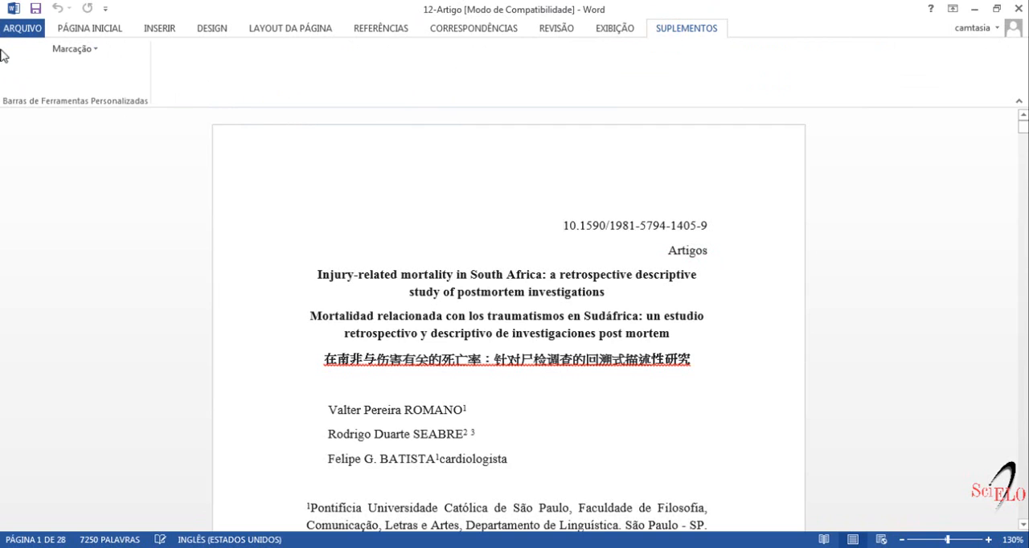
left_click(69, 49)
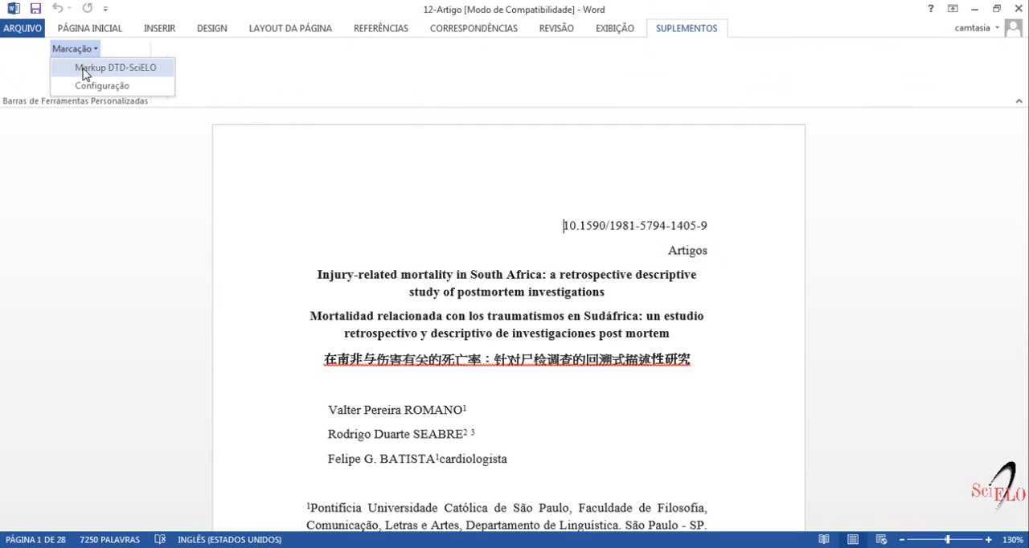
left_click(85, 68)
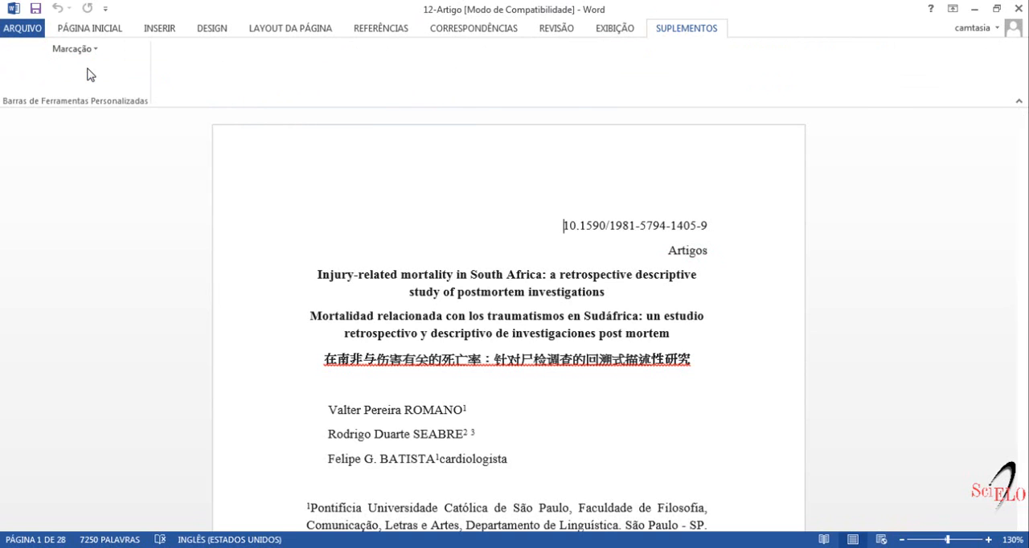
key("ctrl+a")
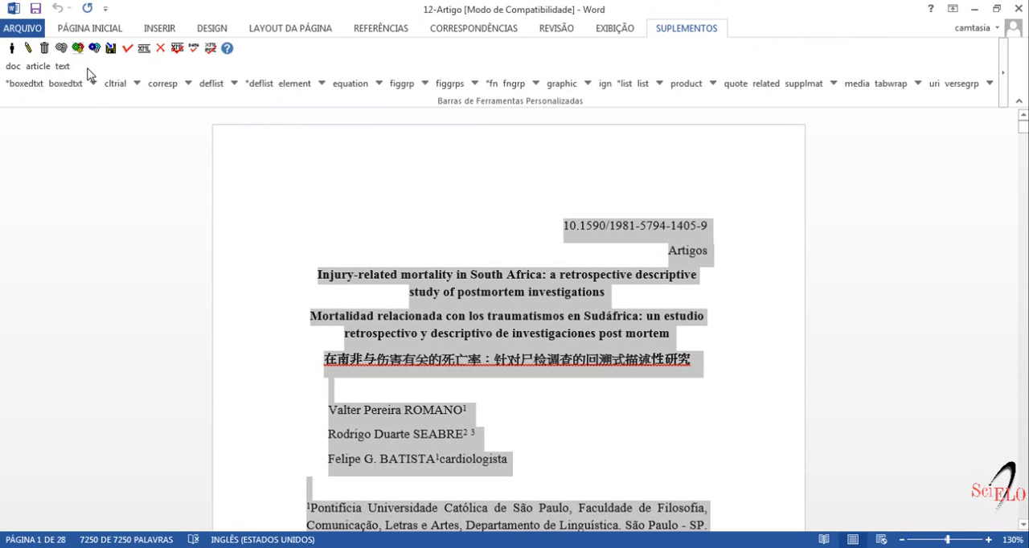
left_click(12, 70)
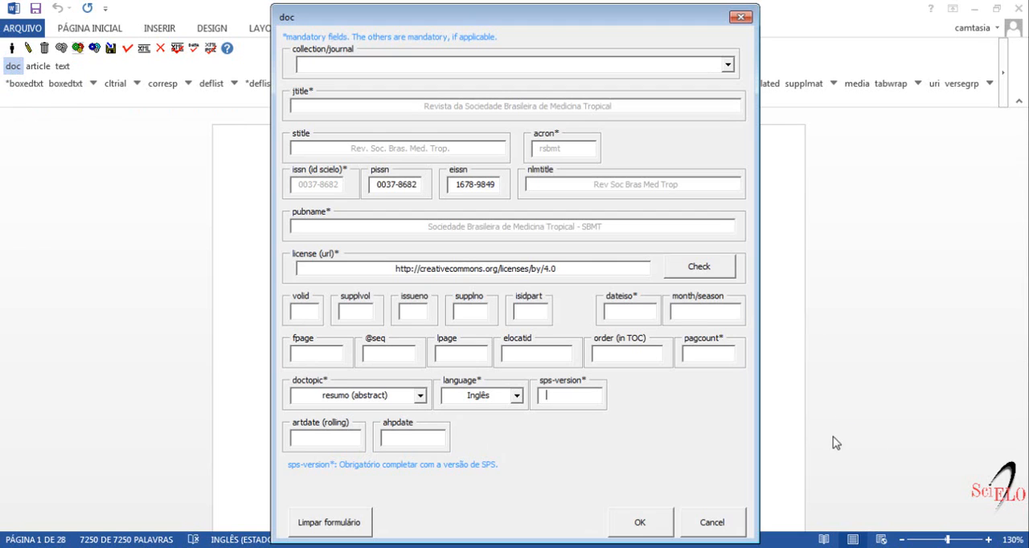
Step: Choose Revista da Sociedade Brasileira de Medicina Tropical | Brazil as the collection/journal of the doc element
left_click(726, 66)
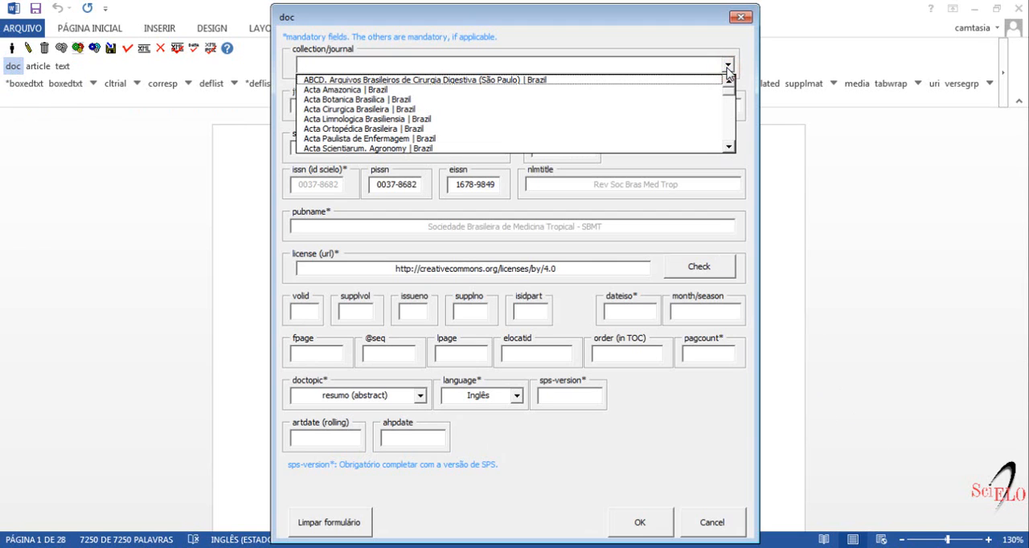
type("rev")
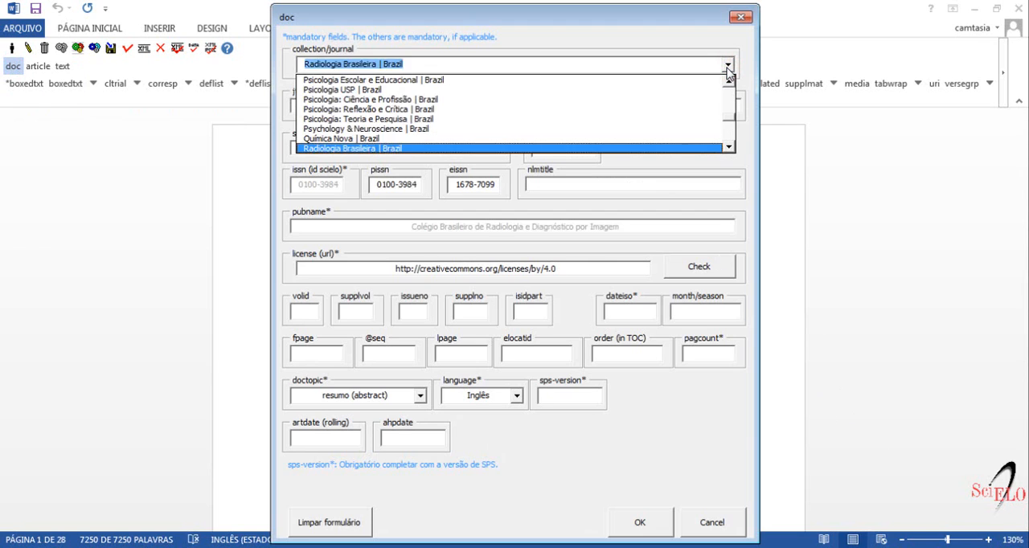
type("ista da s")
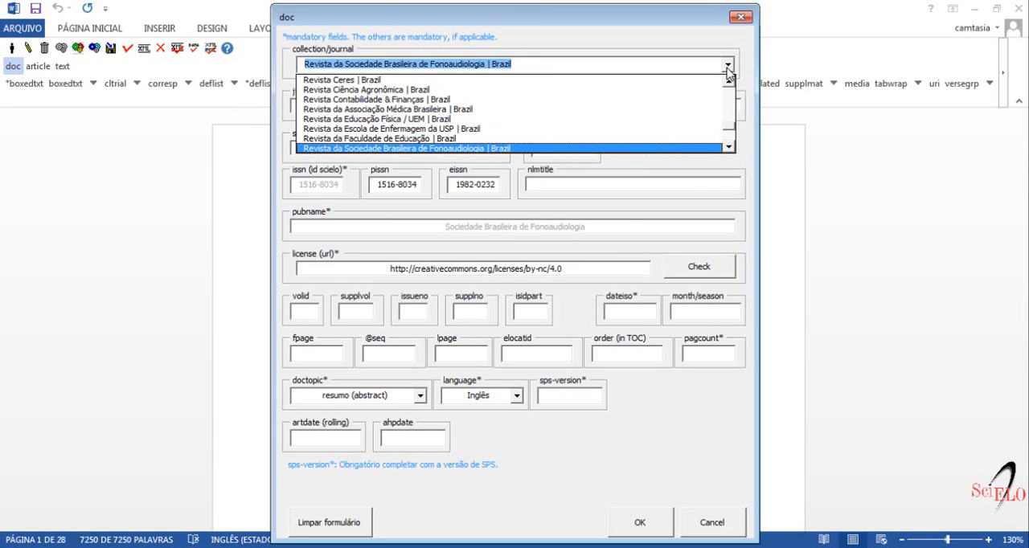
left_click(728, 146)
left_click(728, 147)
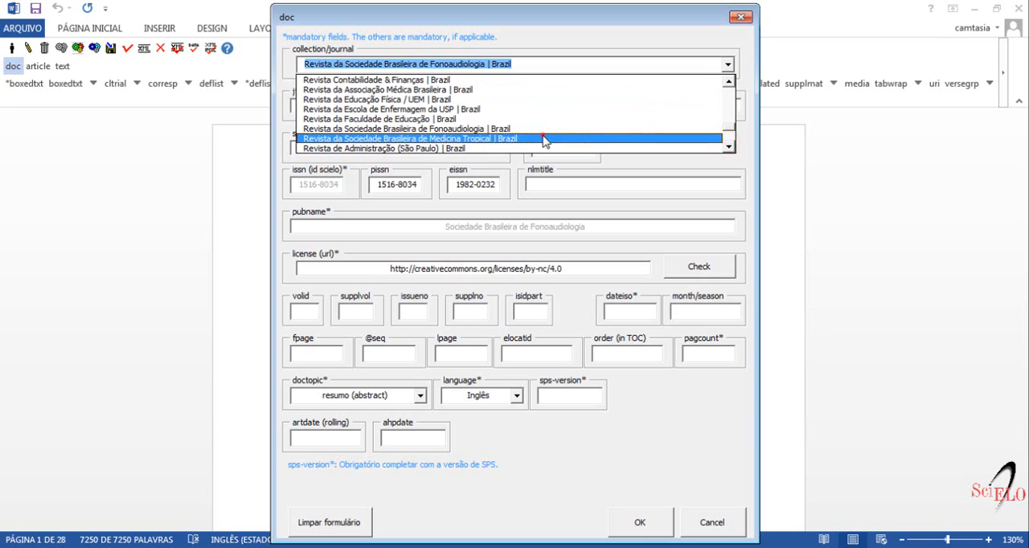
left_click(544, 140)
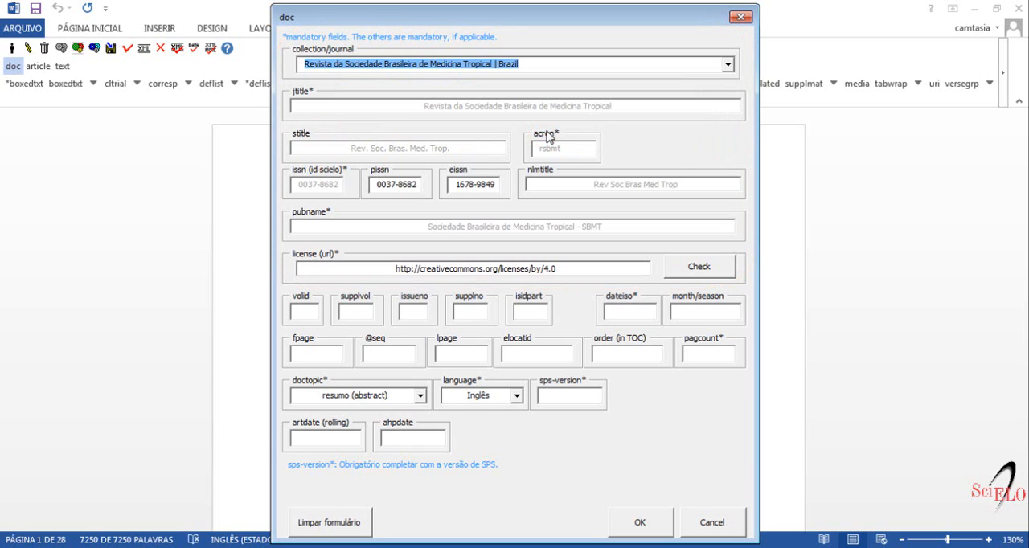
Step: Review the journal title, short title and acronym fields and check the license URL
left_click(430, 106)
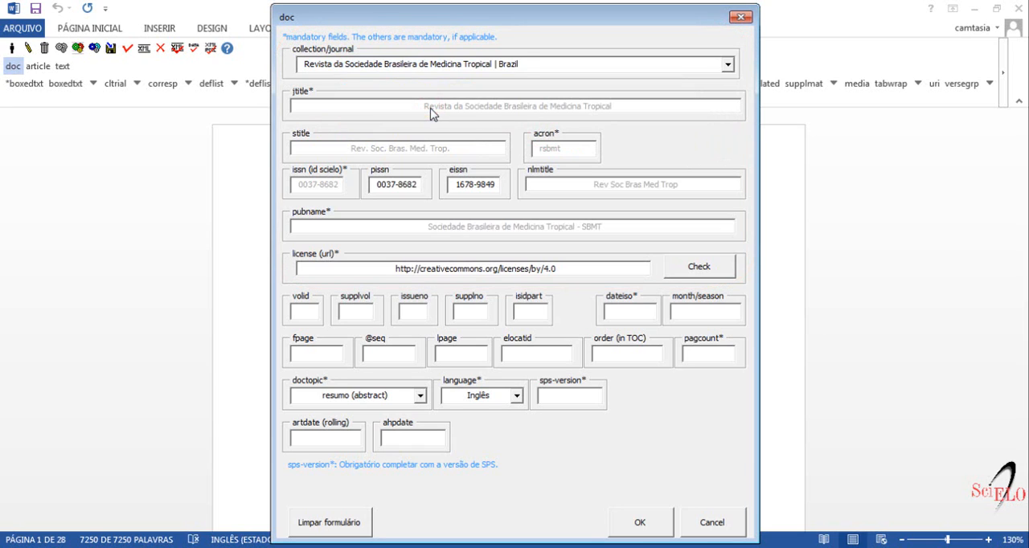
left_click(450, 148)
left_click(561, 154)
left_click(296, 270)
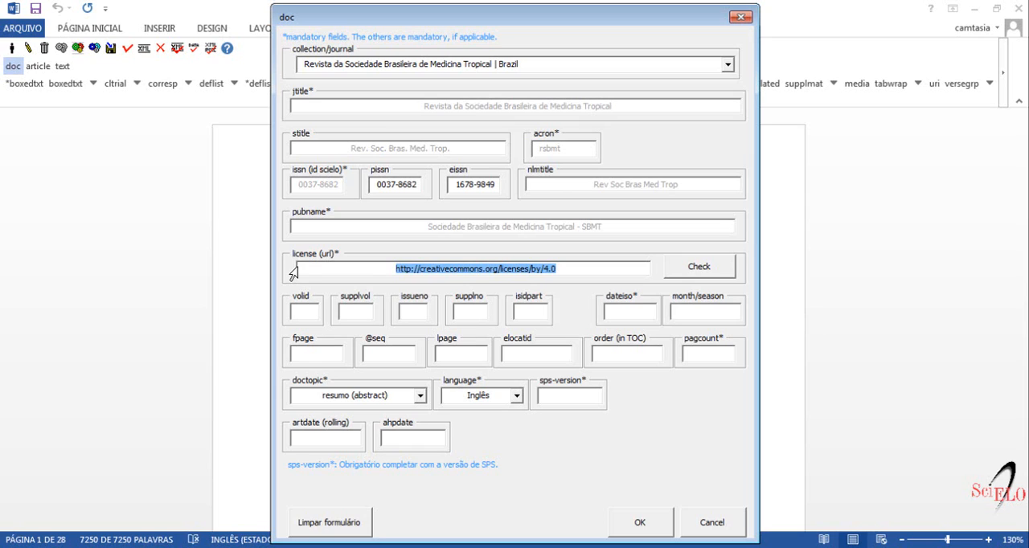
left_click(591, 269)
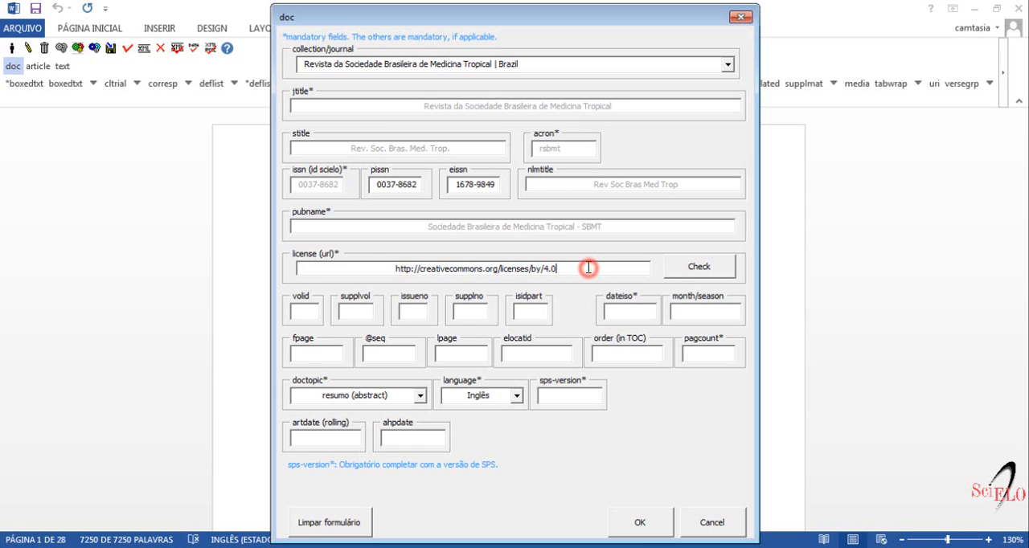
left_click(694, 267)
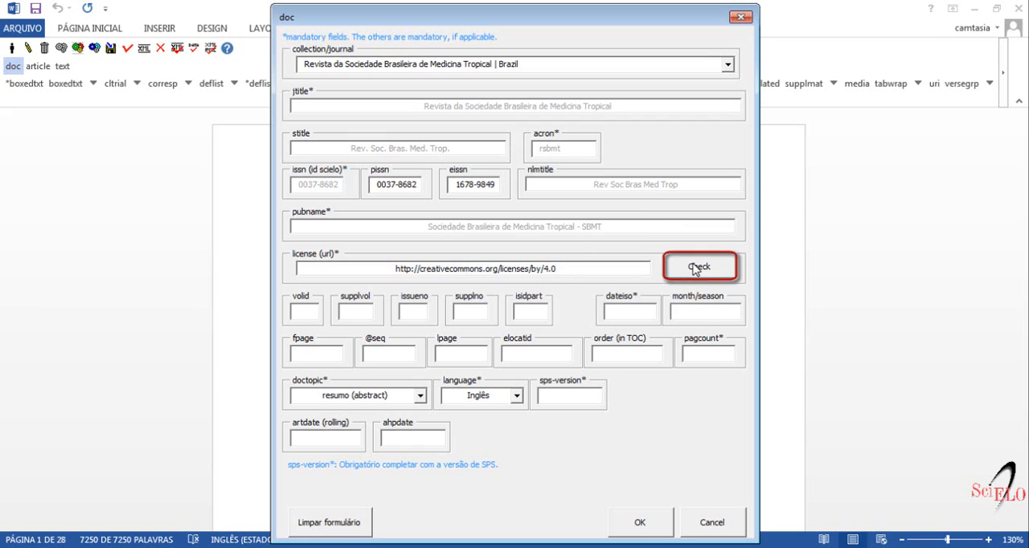
Step: Set the volume to 10 and the issue number to 3, leaving the volume supplement empty
left_click(295, 313)
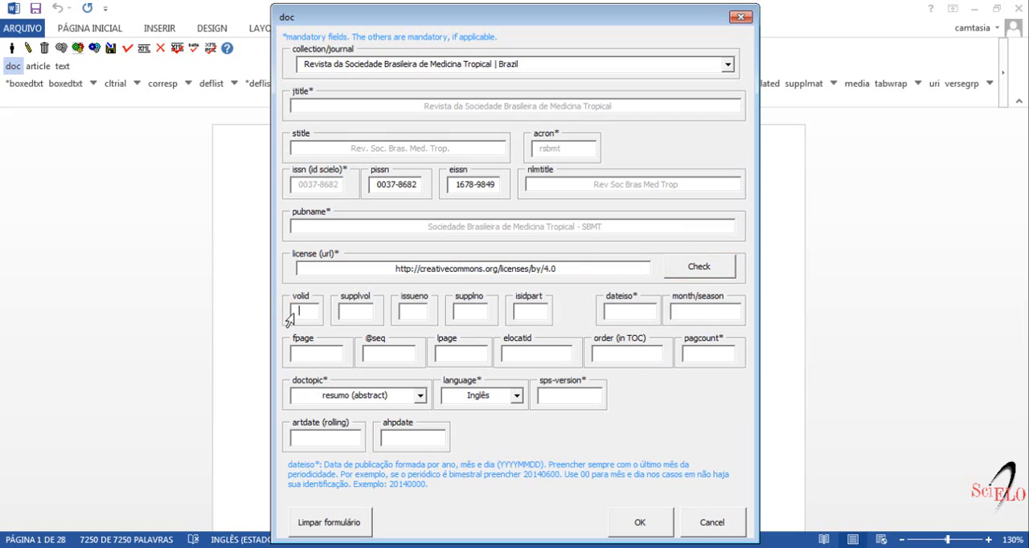
left_click(291, 317)
type("10")
left_click(351, 311)
left_click(411, 310)
type("3")
Step: Set the ISO publication date to 20150600 and the month/season to jan/june
left_click(455, 312)
key("Tab")
key("Tab")
type("201")
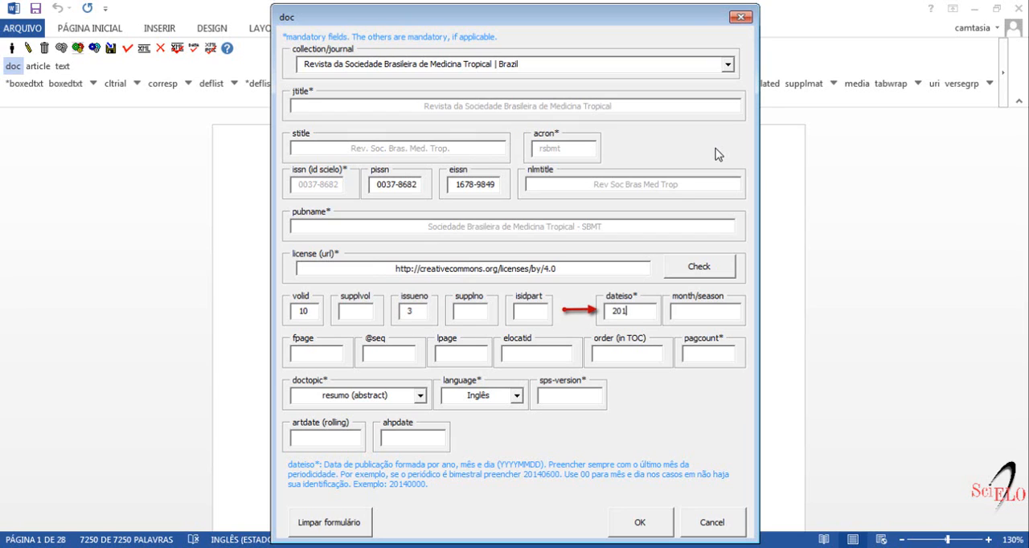
type("50600")
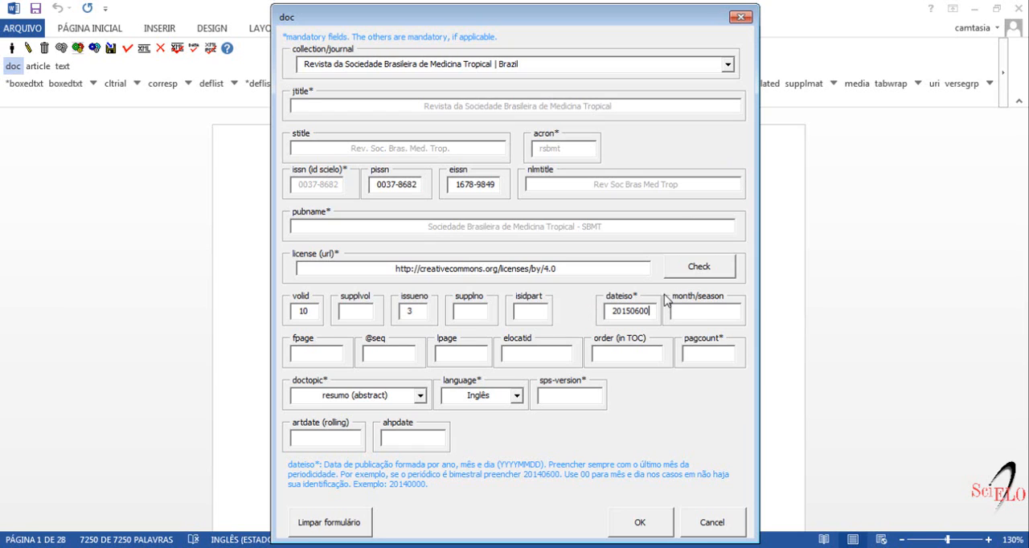
left_click(636, 309)
left_click(708, 311)
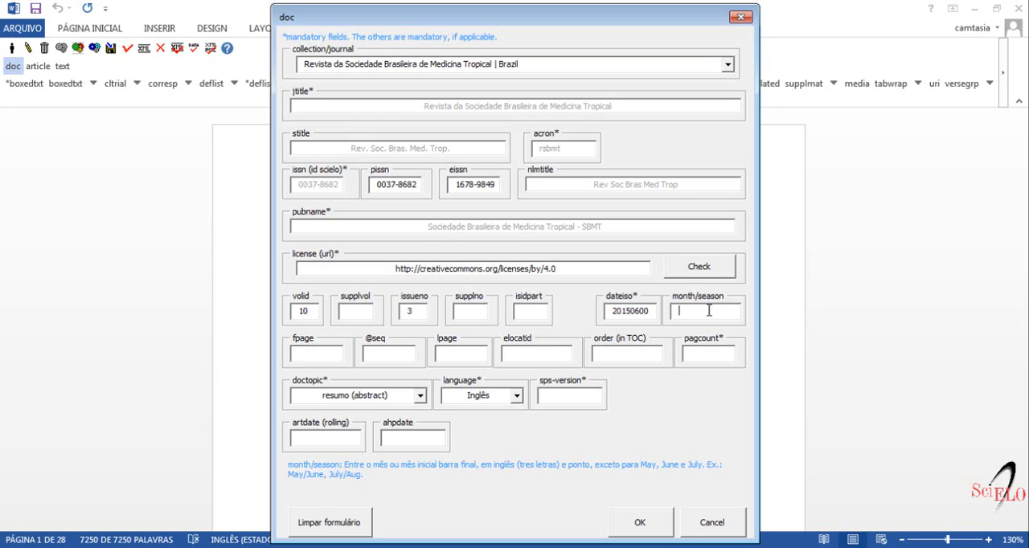
type("jan/june")
Step: Set the article's first page to 100 and last page to 110, leaving the page sequence empty
key("Tab")
type("100")
left_click(368, 352)
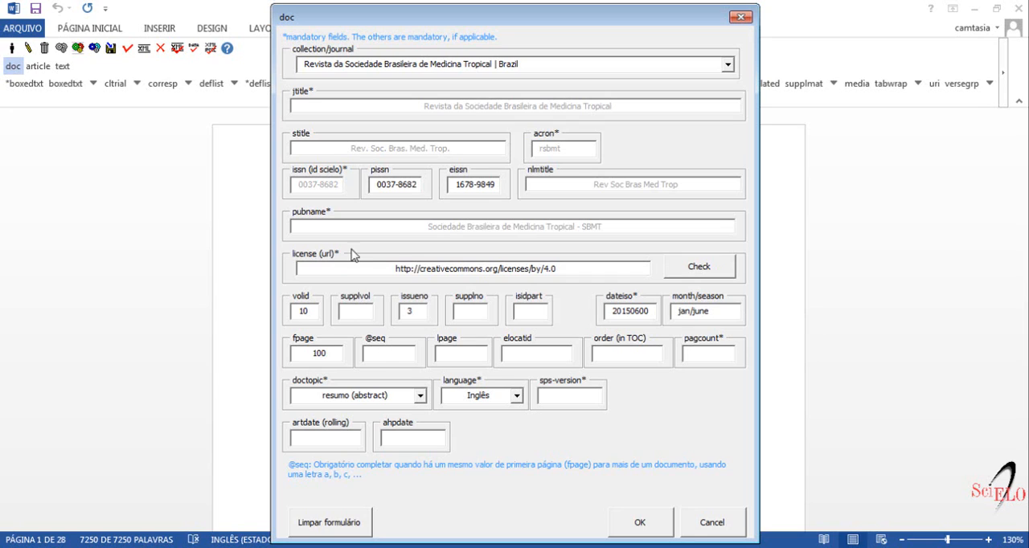
left_click(445, 358)
type("110")
Step: Set the article's order in the TOC to 01 and the page count to 11, leaving elocatid empty
left_click(507, 355)
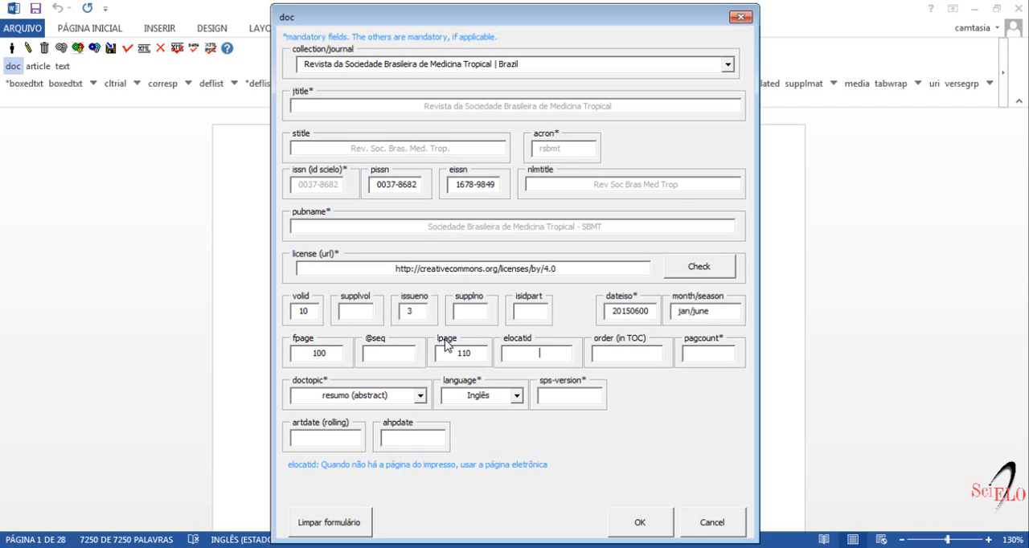
left_click(599, 354)
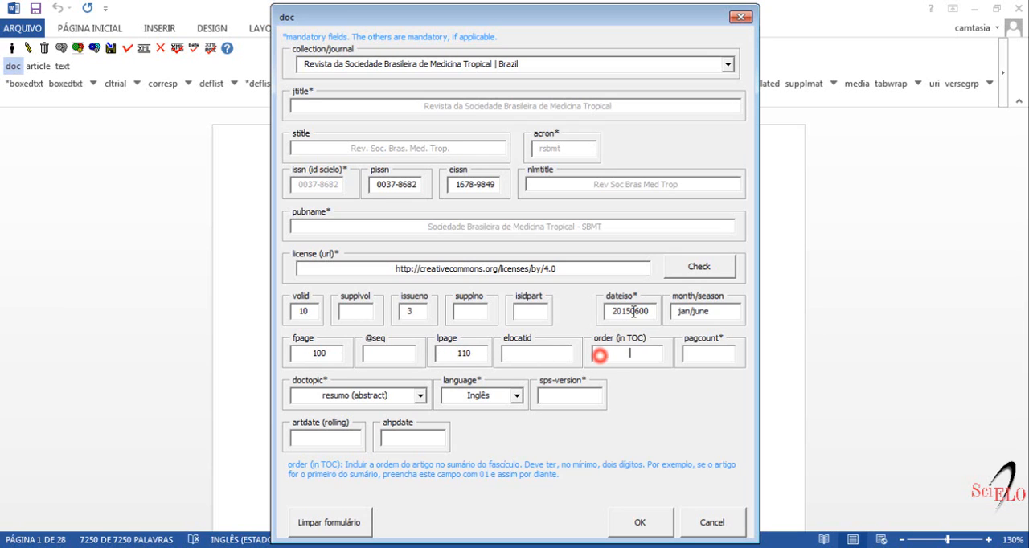
type("01")
left_click(690, 352)
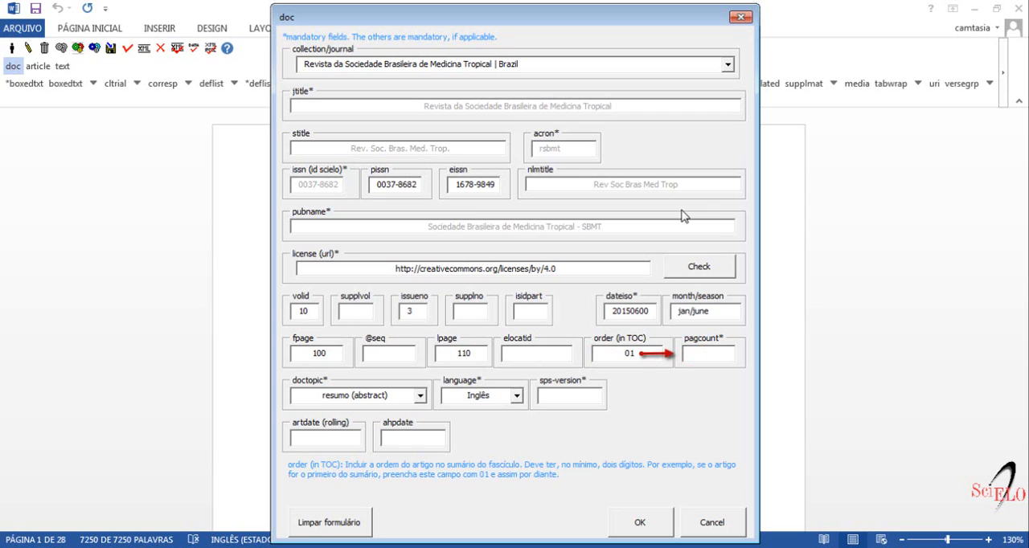
type("11")
Step: Set the doctopic to artigo original (research article) and keep Inglês as the language
left_click(420, 396)
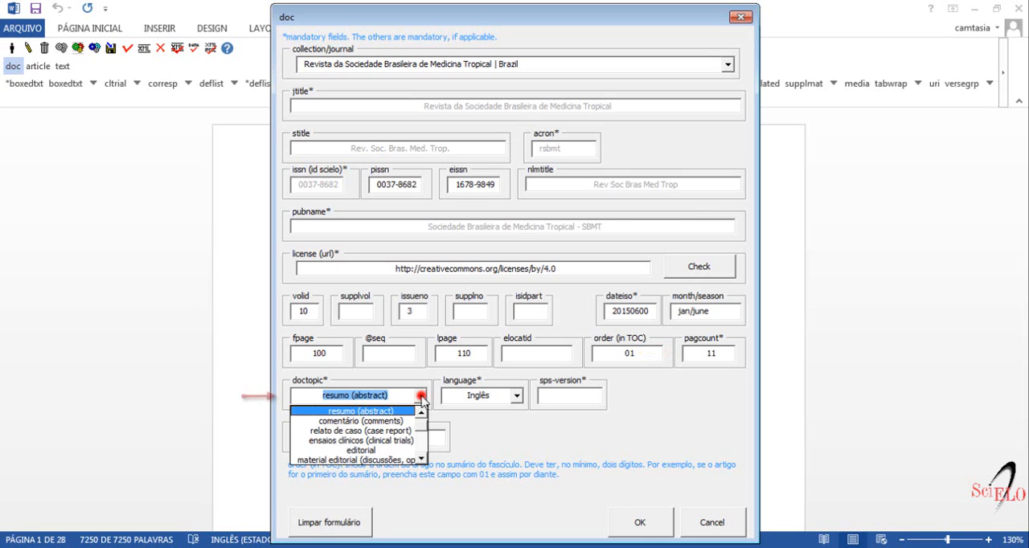
left_click(421, 412)
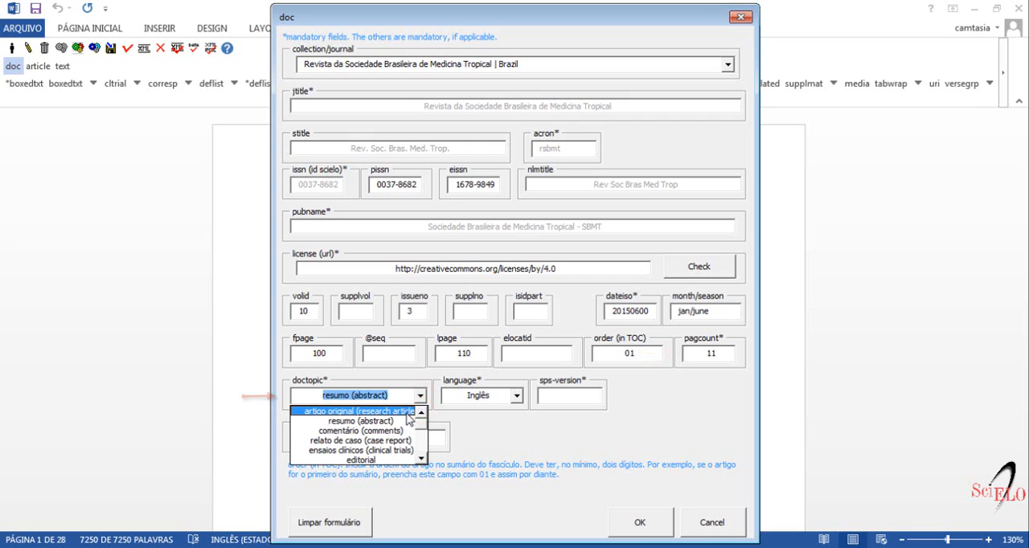
left_click(408, 412)
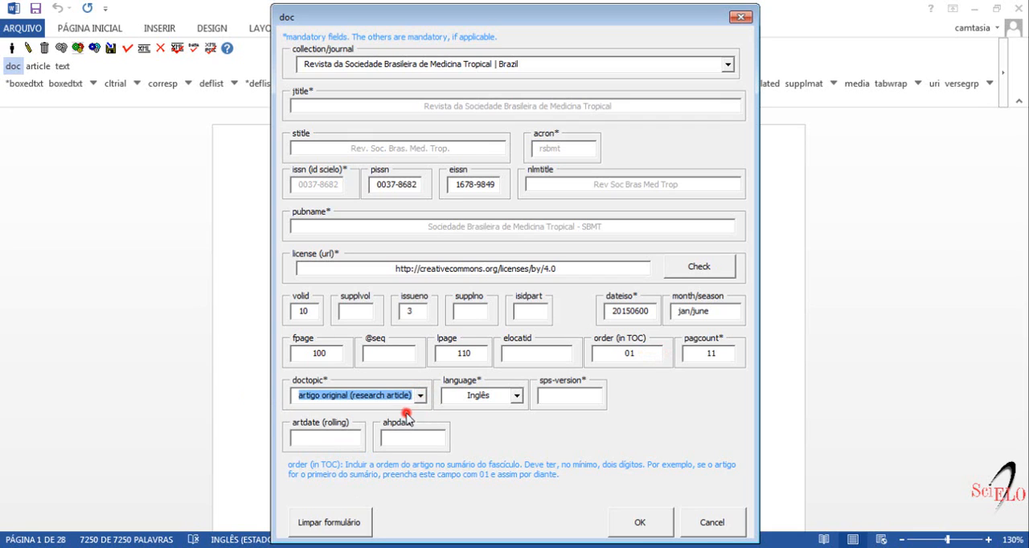
left_click(514, 395)
left_click(515, 396)
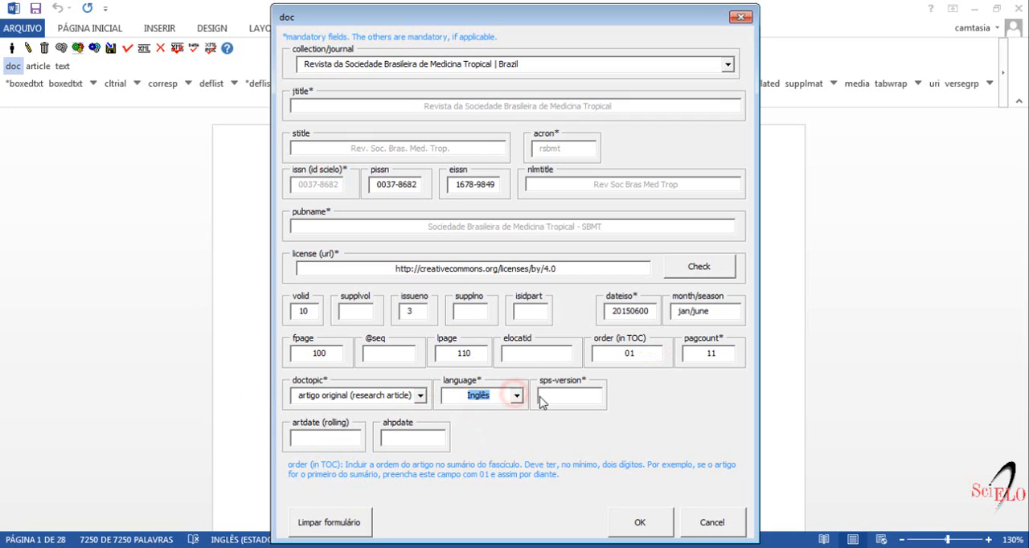
Step: Set the sps-version to 1.3 and leave the rolling article date and ahpdate empty
left_click(544, 395)
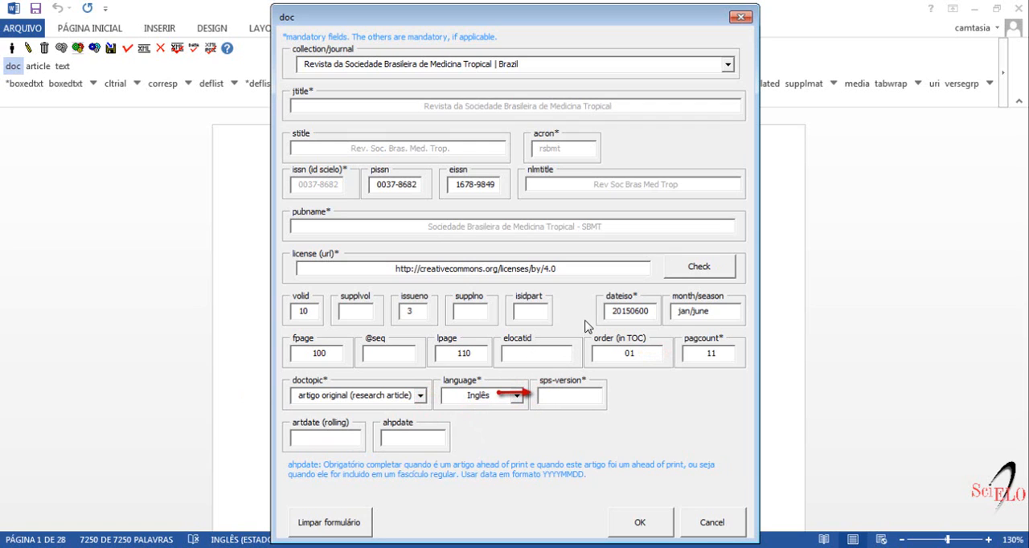
type("1.3")
left_click(288, 442)
left_click(383, 440)
left_click(383, 440)
Step: Submit the doc form, accept automatic markup of the document and review the resulting title, author and affiliation tags
left_click(639, 523)
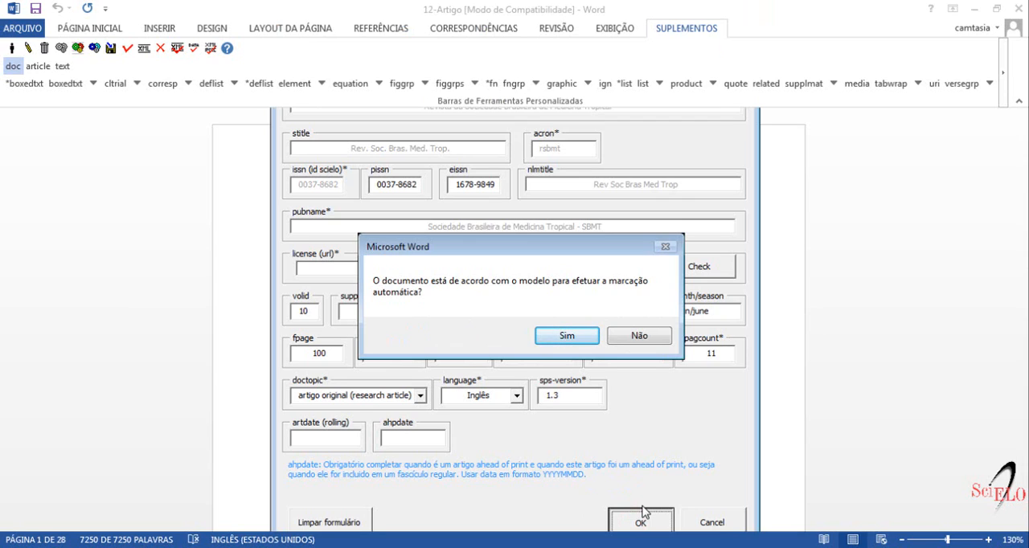
left_click(561, 336)
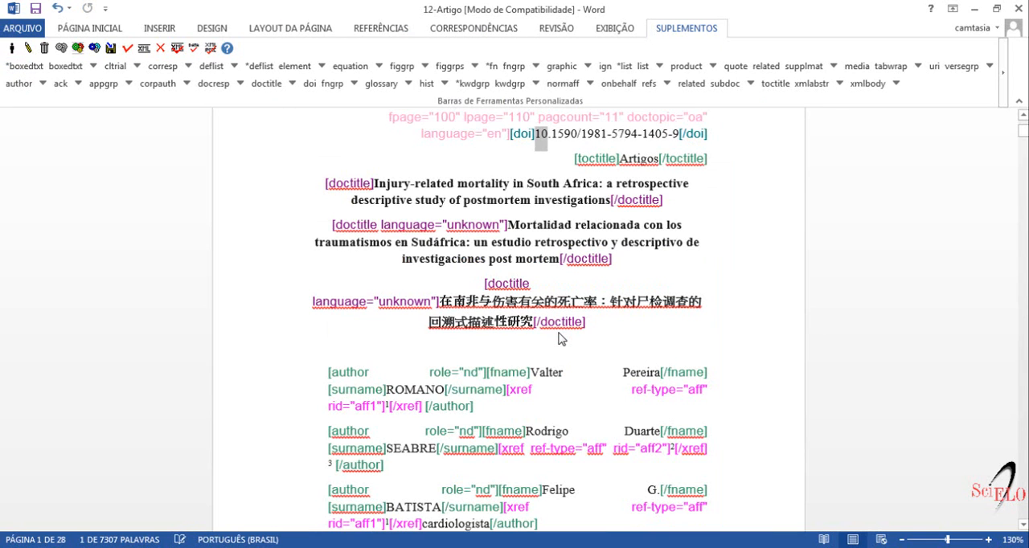
scroll(561, 339, "down", 3)
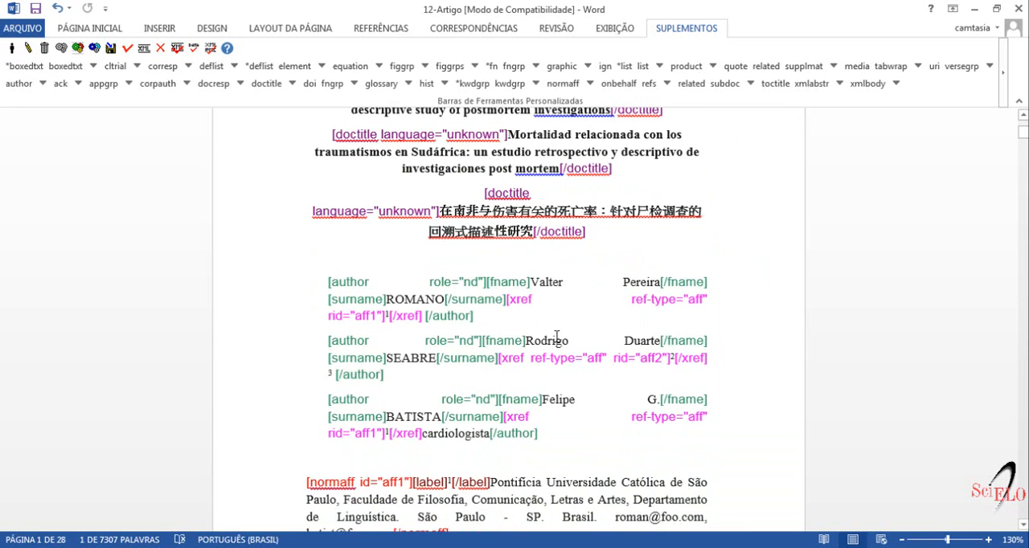
scroll(556, 339, "down", 1)
scroll(556, 339, "down", 3)
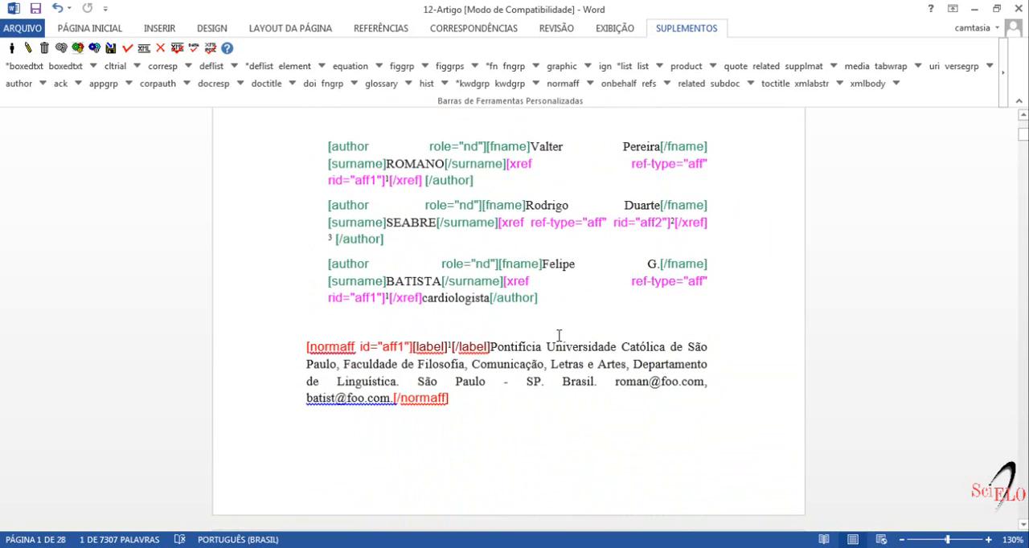
Step: Edit the attributes of the Spanish doctitle and set its language to Espanhol
scroll(558, 340, "up", 4)
scroll(561, 341, "down", 10)
scroll(563, 338, "down", 7)
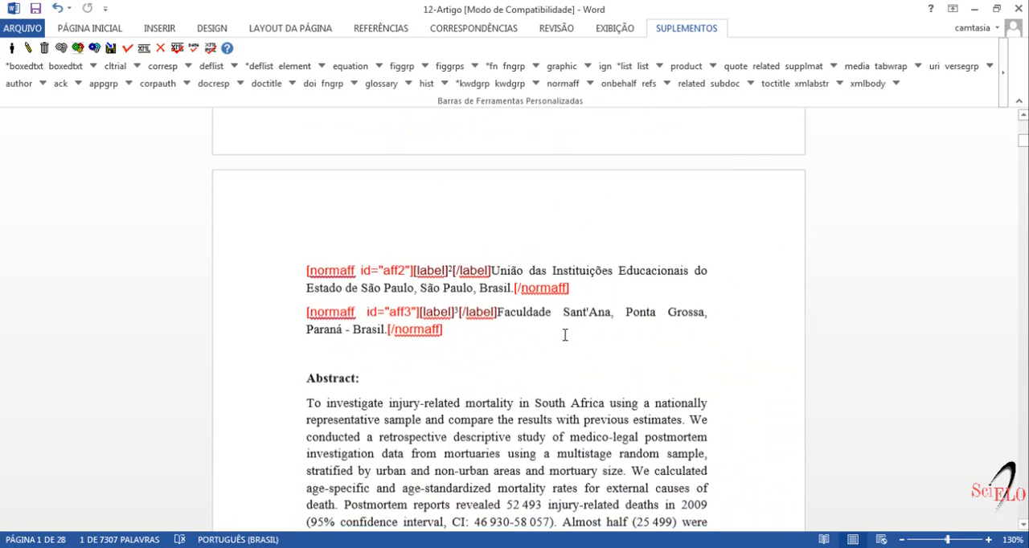
scroll(565, 336, "up", 10)
scroll(565, 335, "up", 6)
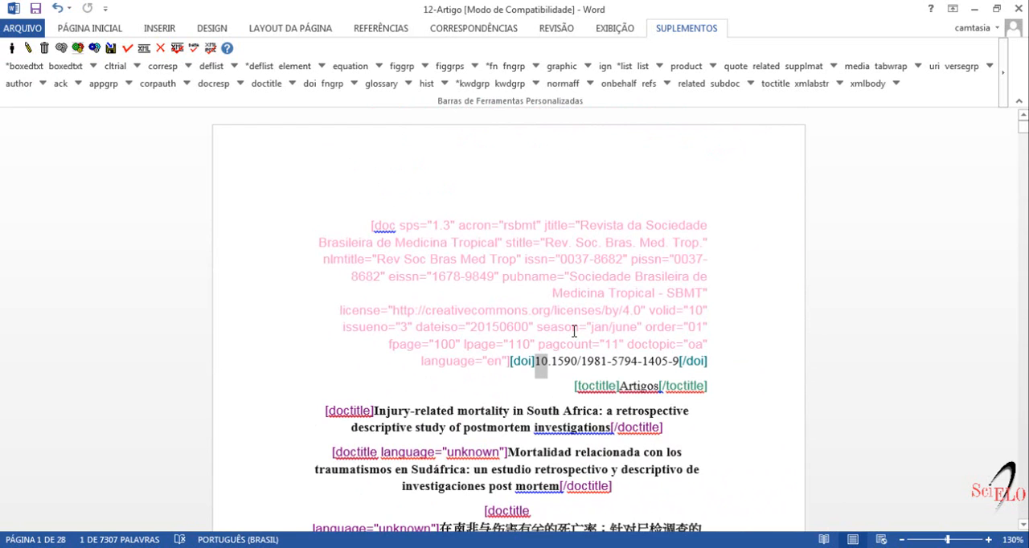
scroll(574, 331, "down", 3)
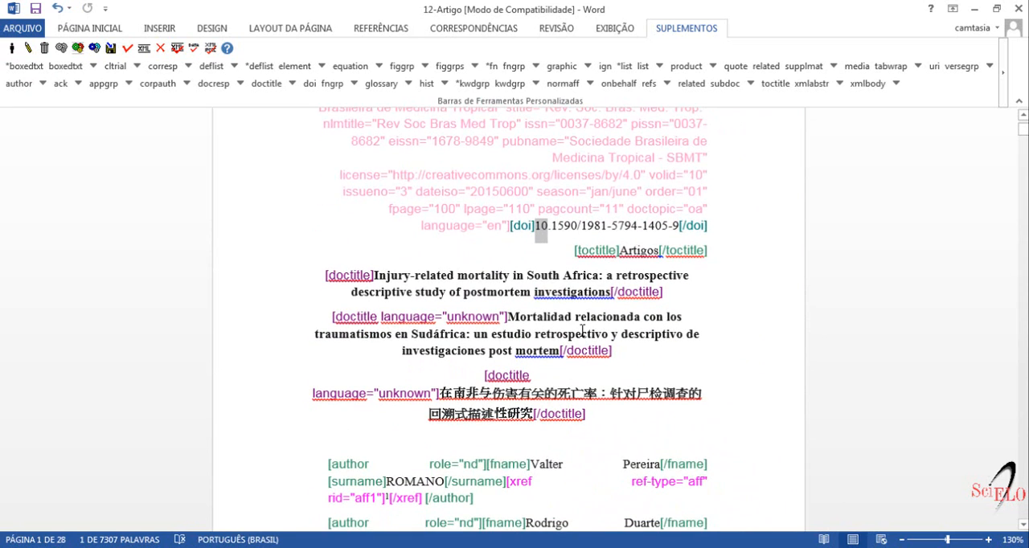
double_click(354, 319)
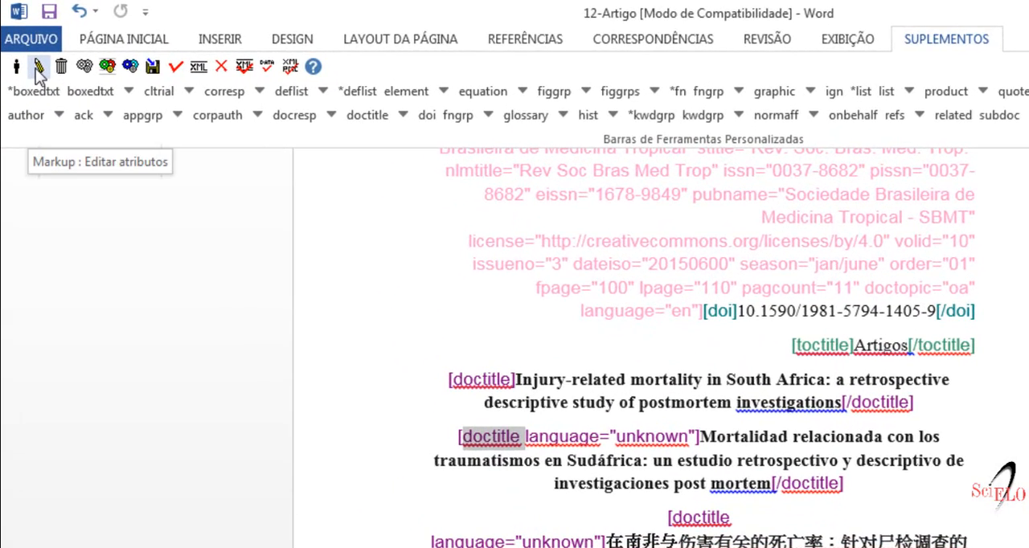
left_click(37, 69)
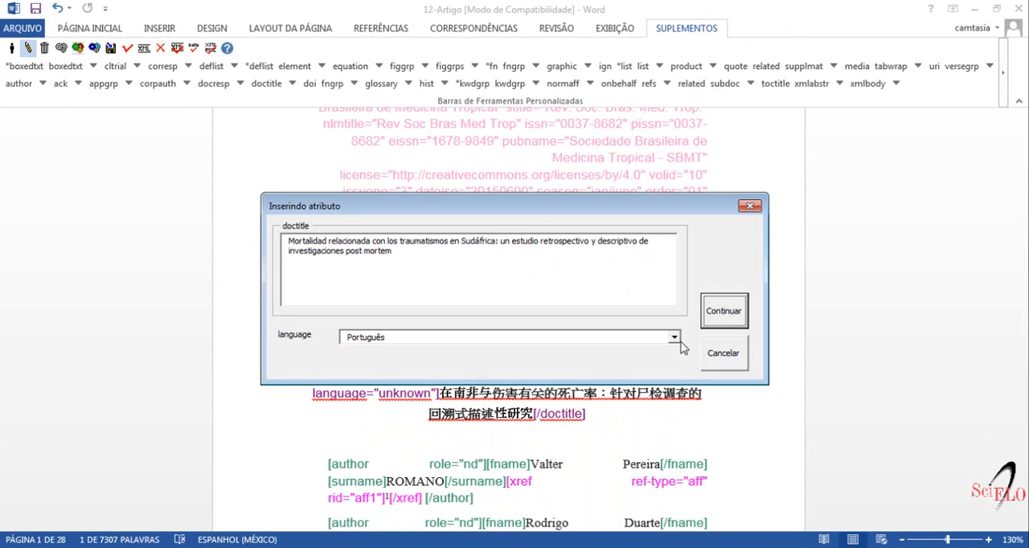
left_click(675, 337)
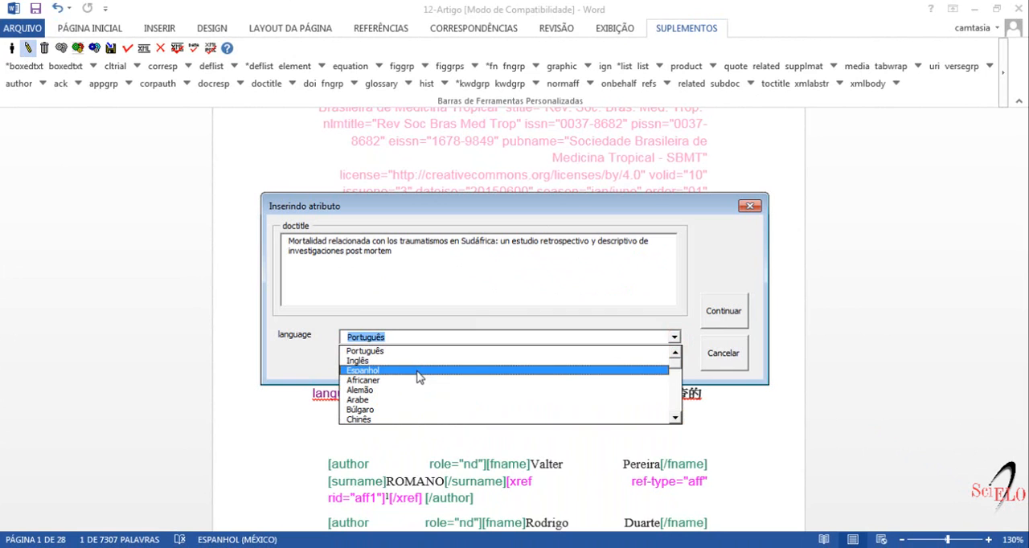
left_click(418, 370)
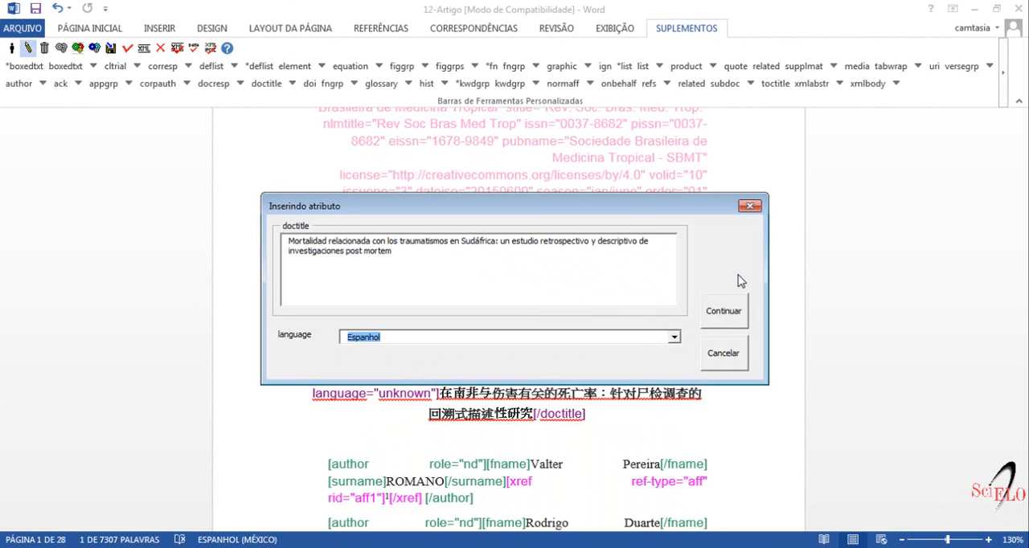
left_click(722, 318)
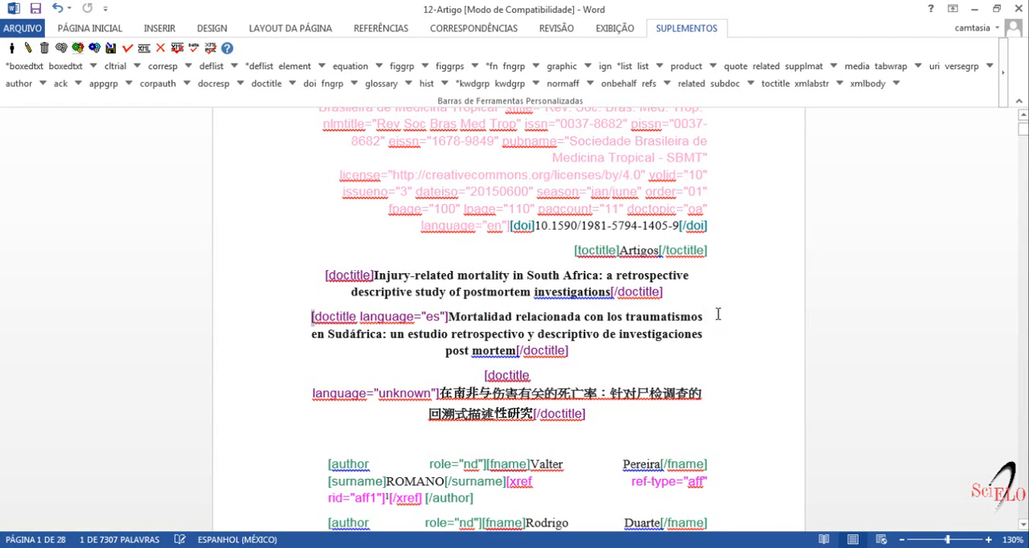
Step: Edit the attributes of the Chinese doctitle and set its language to Chinês
scroll(720, 312, "down", 2)
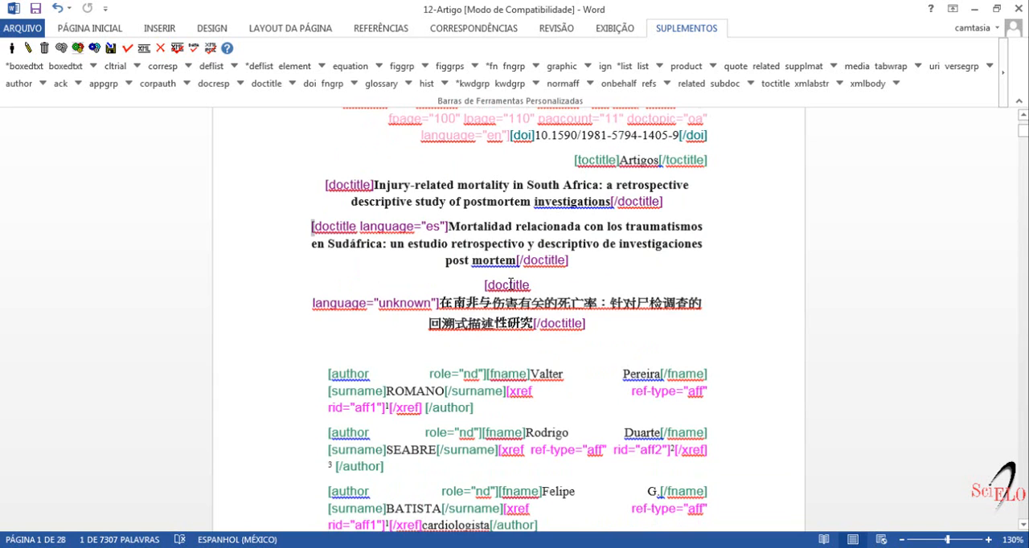
double_click(509, 285)
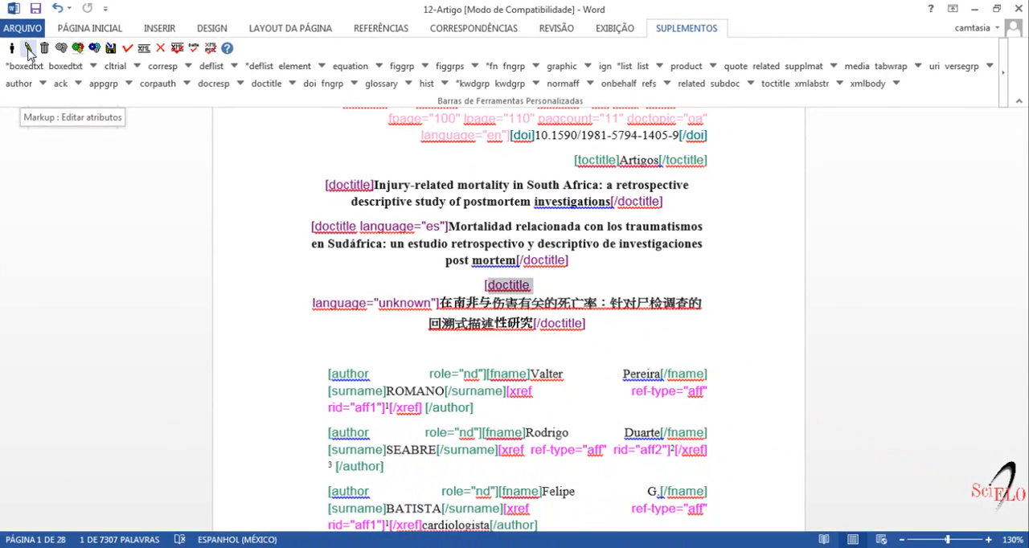
left_click(28, 50)
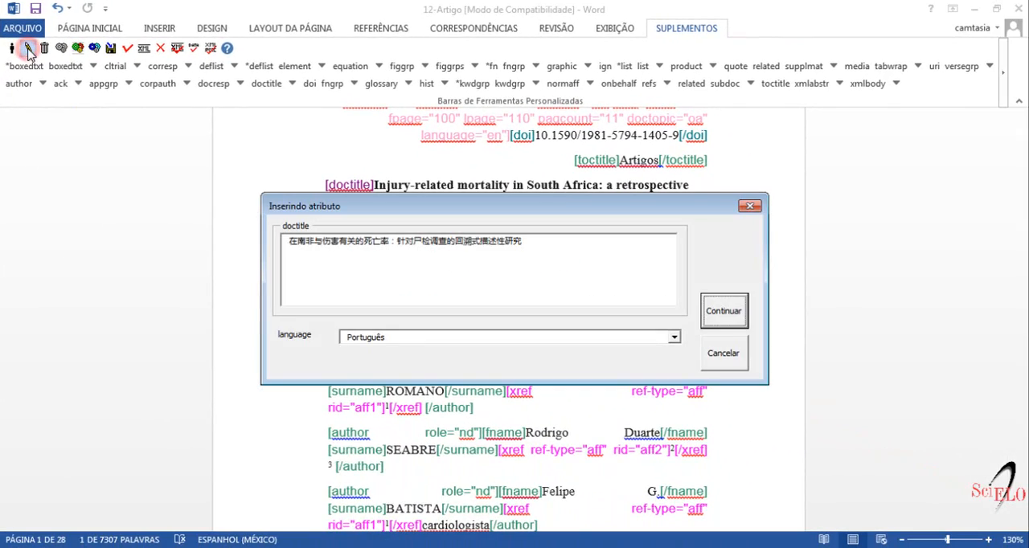
left_click(678, 337)
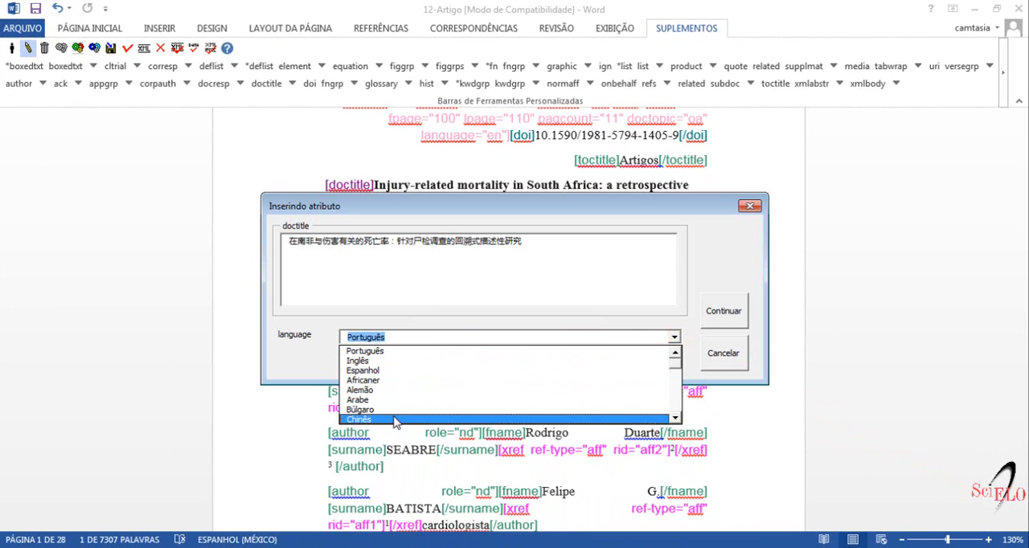
left_click(393, 415)
left_click(746, 311)
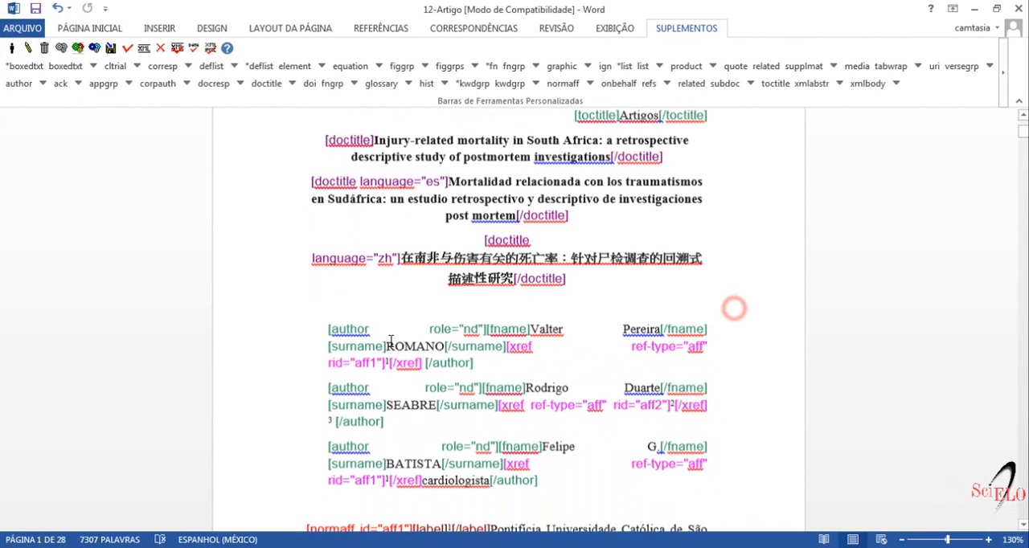
Step: Tag the second author's untagged superscript 3 as an xref with ref-type afiliação and rid aff3, leaving the label empty
scroll(391, 340, "down", 1)
scroll(391, 340, "down", 2)
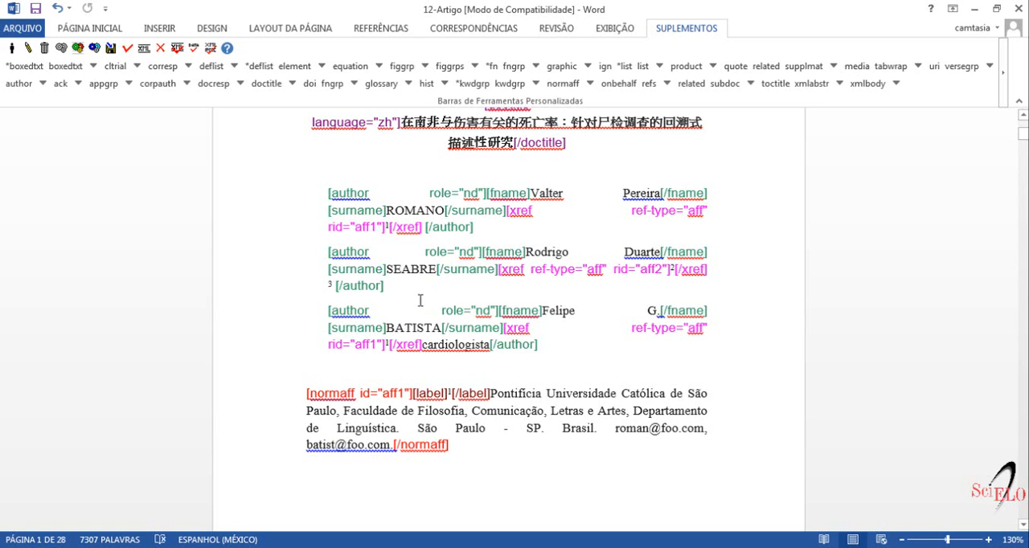
left_click(328, 286)
double_click(328, 286)
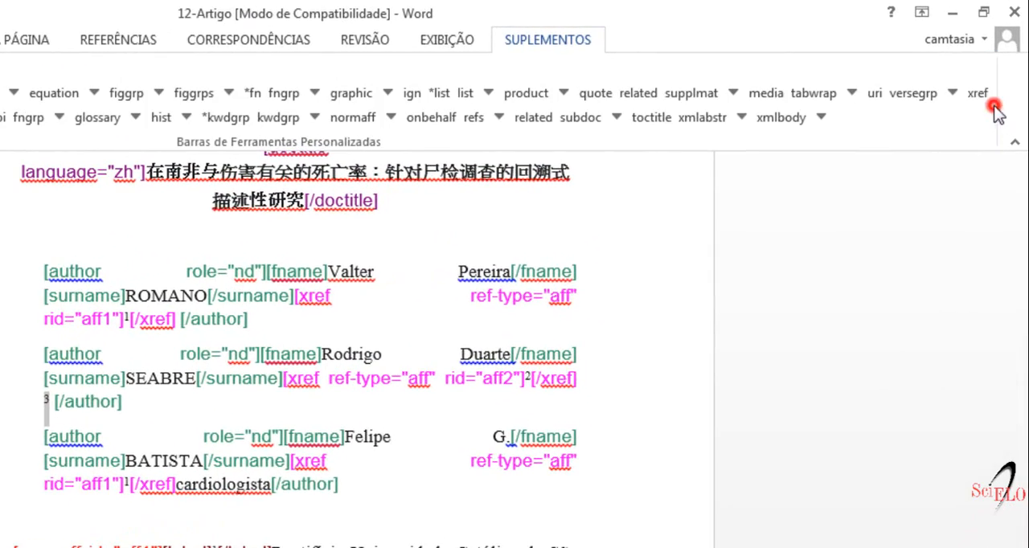
left_click(992, 103)
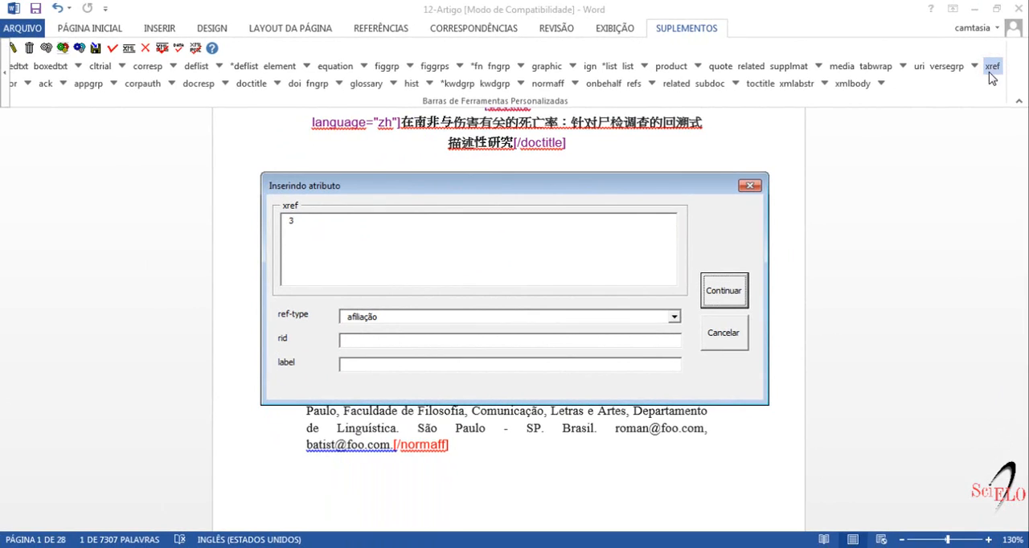
left_click(675, 319)
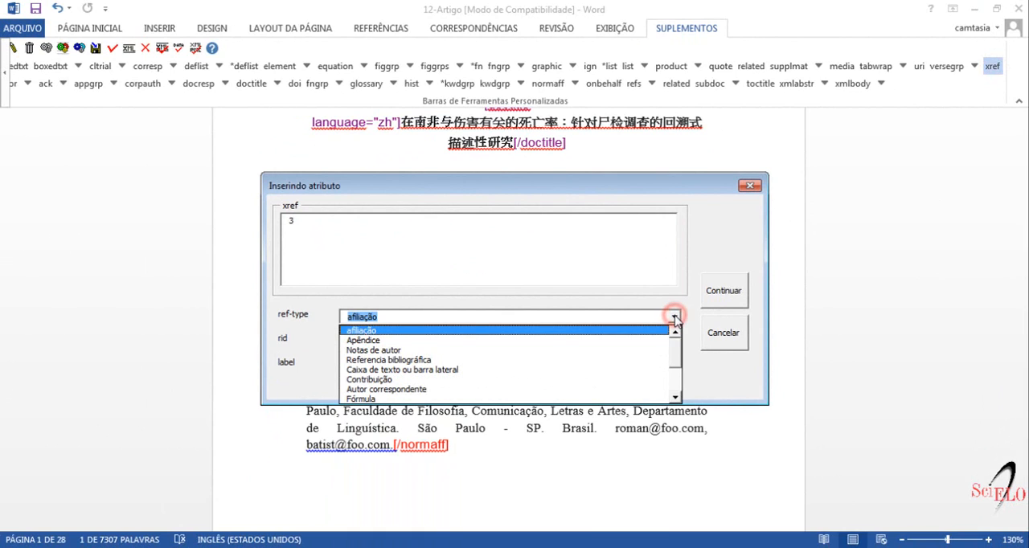
left_click(666, 332)
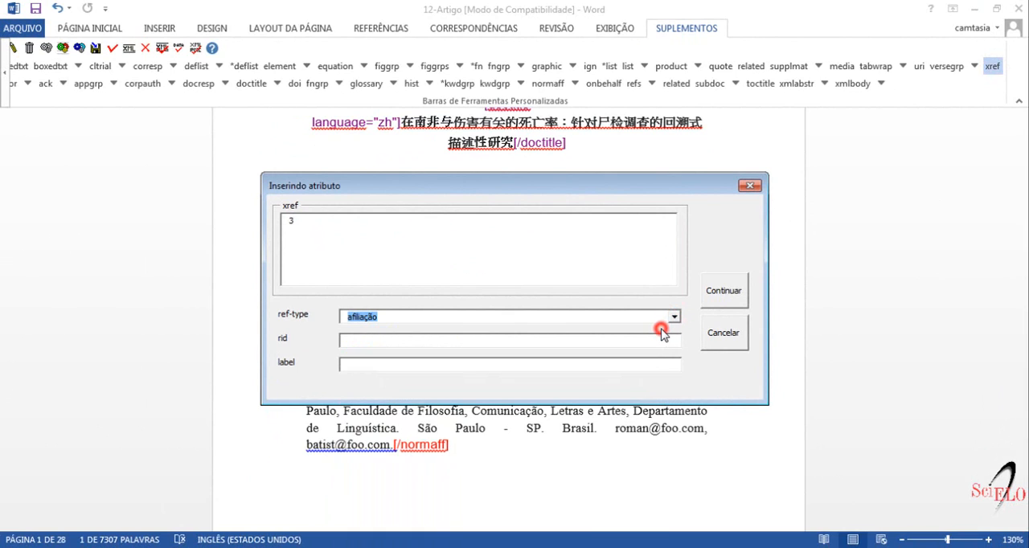
left_click(470, 342)
type("aff3")
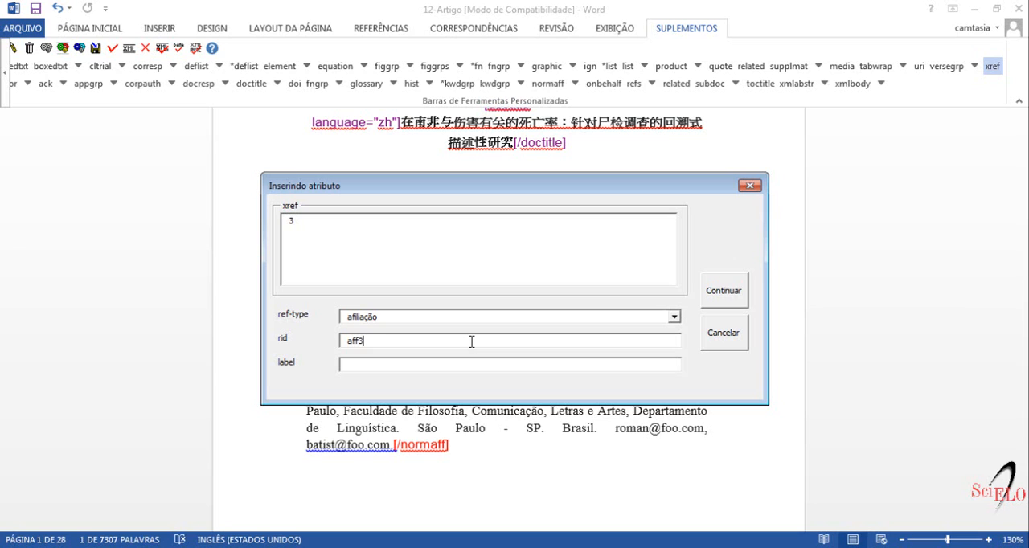
left_click(726, 293)
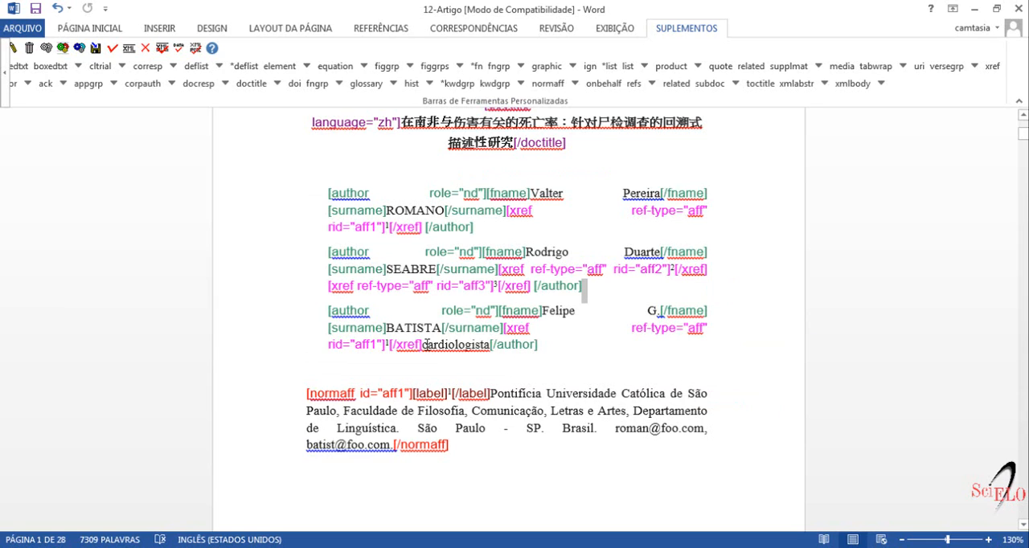
Step: Tag the word cardiologista in the third author's entry with the role element from the author sublevel
left_click_drag(425, 346, 494, 346)
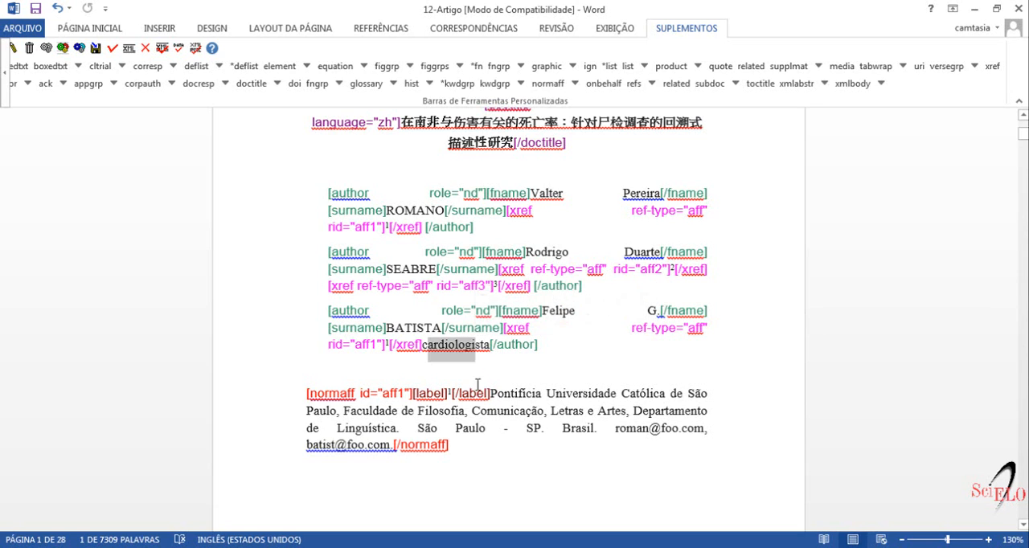
left_click(478, 374)
left_click(424, 344)
left_click_drag(424, 344, 490, 344)
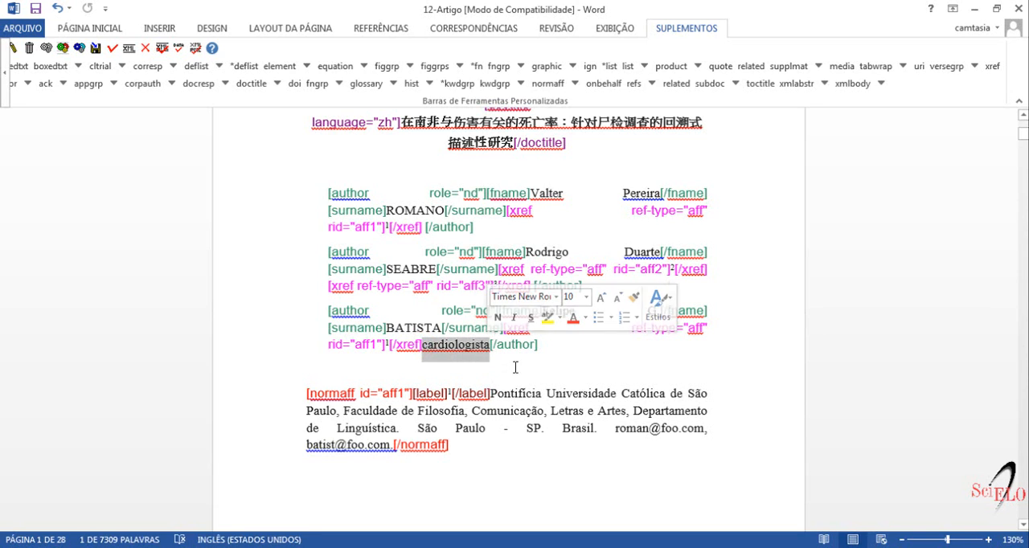
left_click(3, 77)
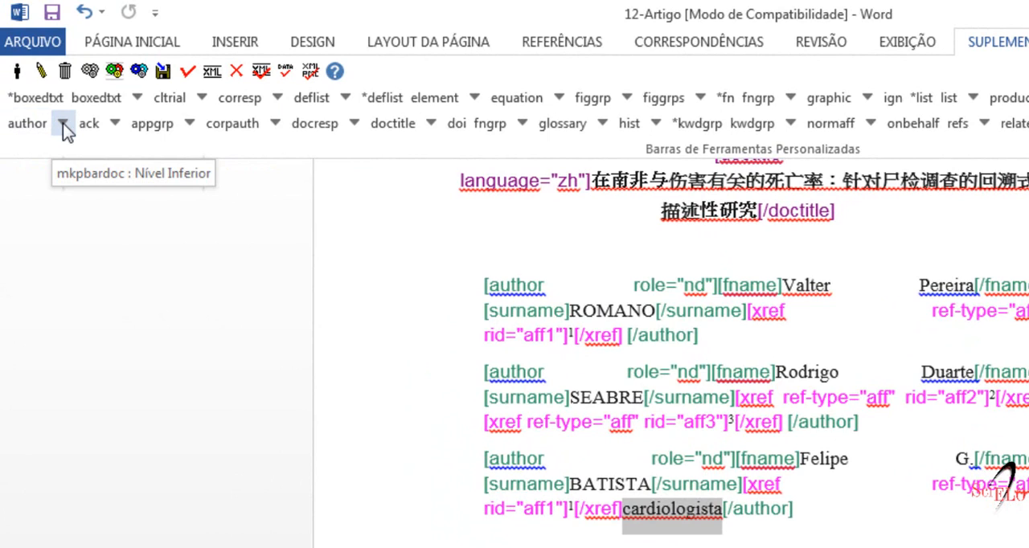
left_click(63, 123)
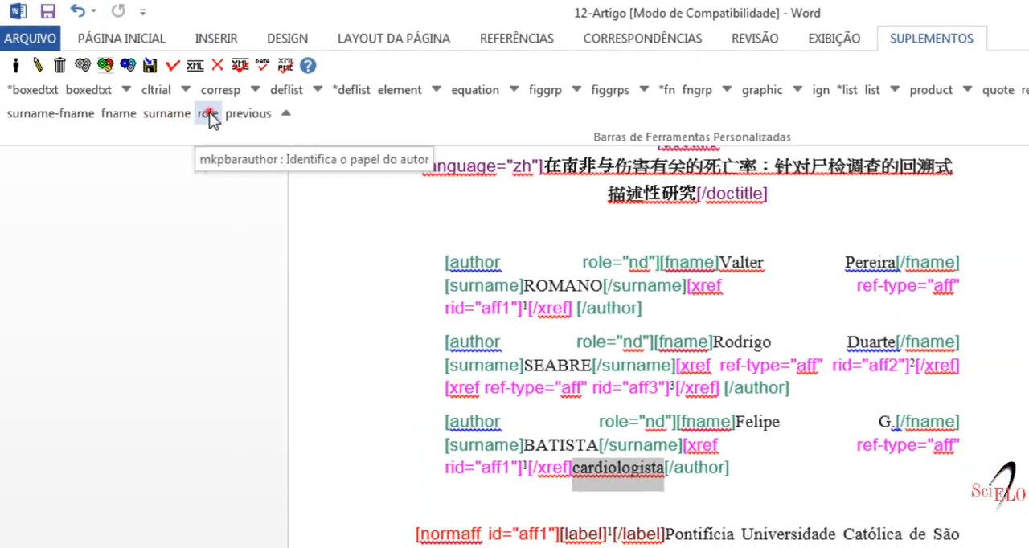
left_click(208, 117)
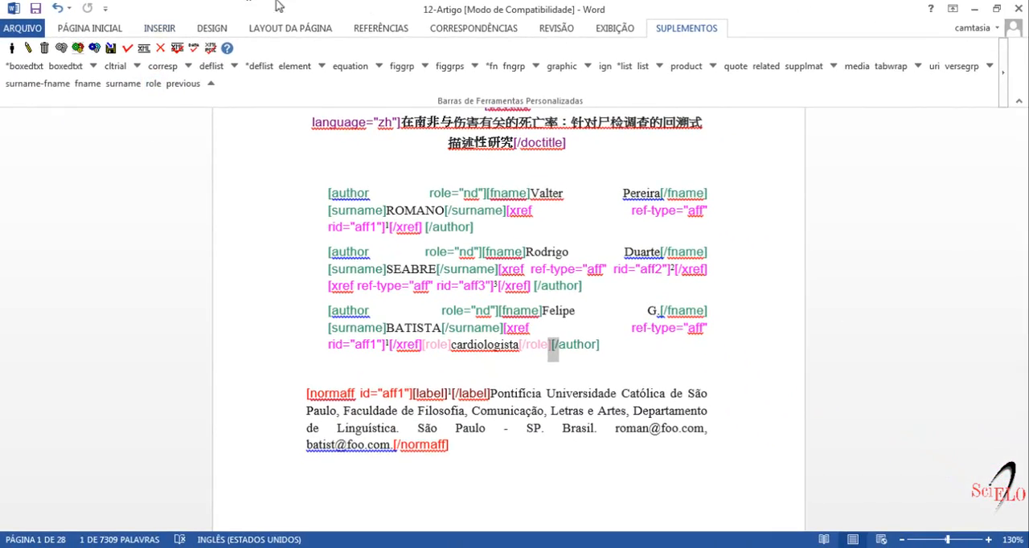